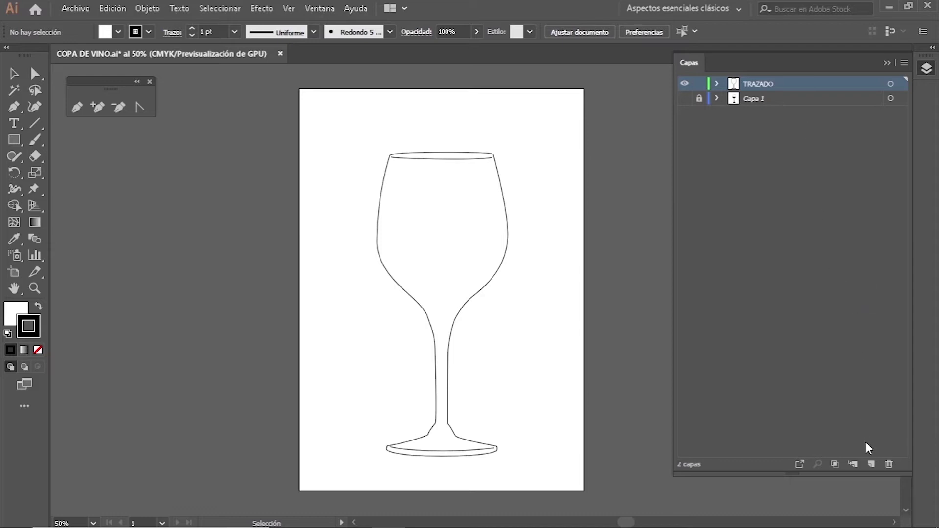
Step: Add a new layer named 'color base' beneath TRAZADO, then lock TRAZADO
click(871, 464)
double_click(763, 84)
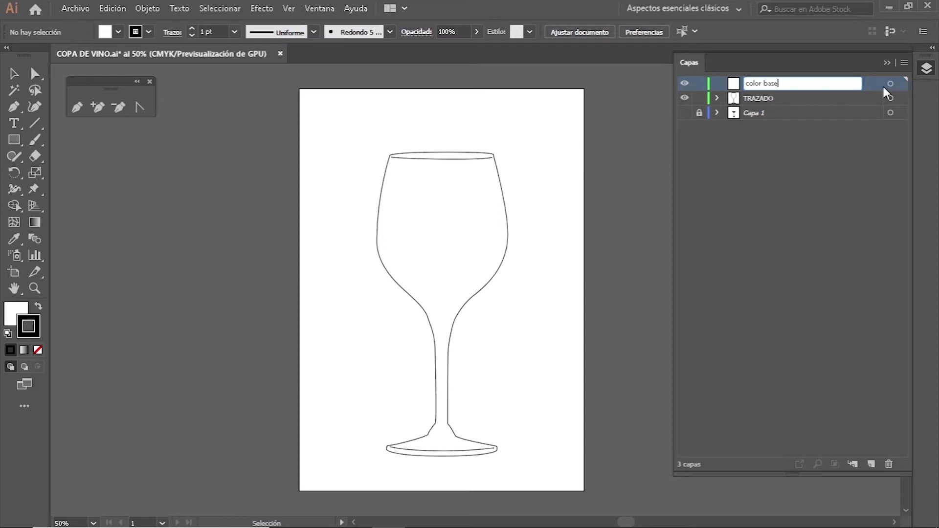
click(821, 101)
drag(821, 101, 818, 81)
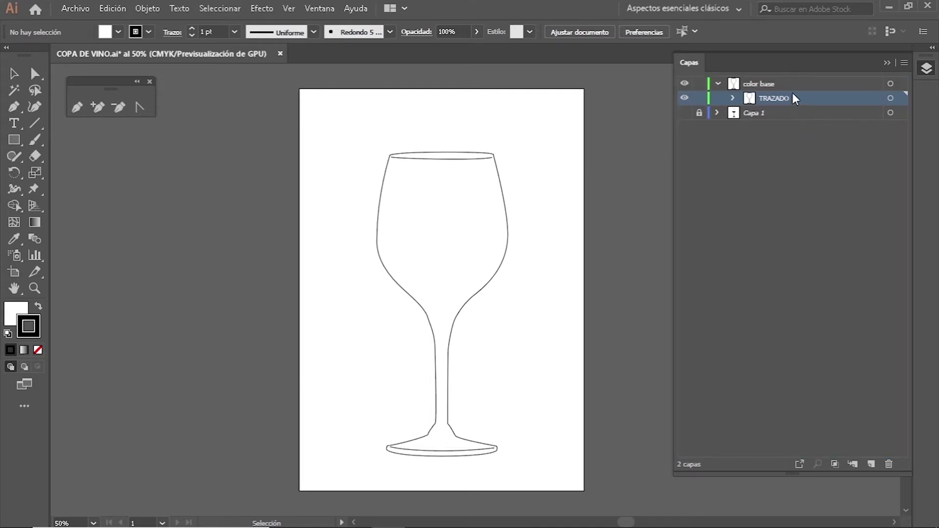
drag(793, 97, 793, 77)
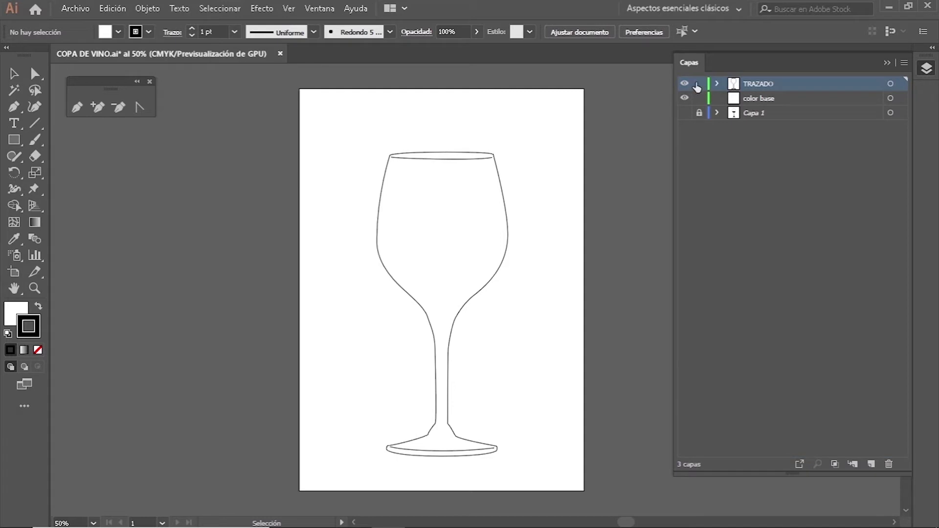
click(699, 85)
Step: Turn off smart guides and set fill to None with a K=40 gray stroke
click(294, 10)
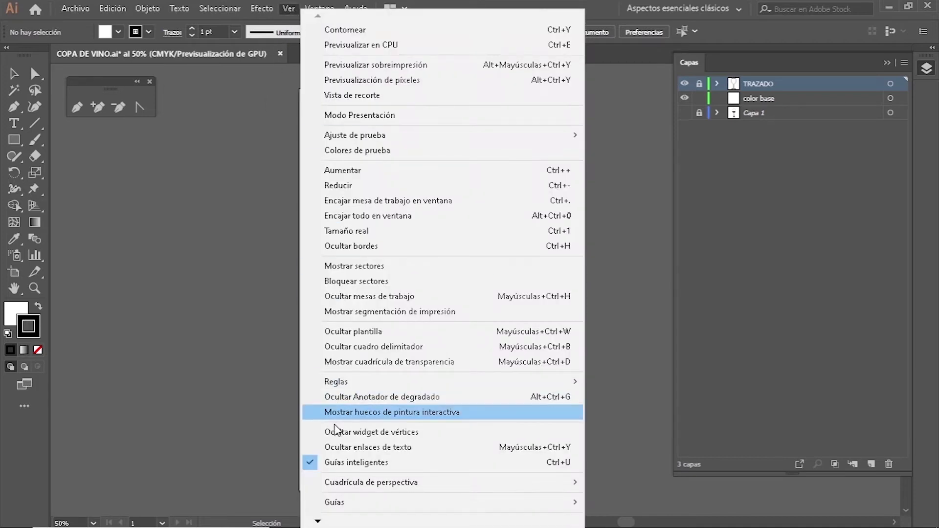
click(361, 466)
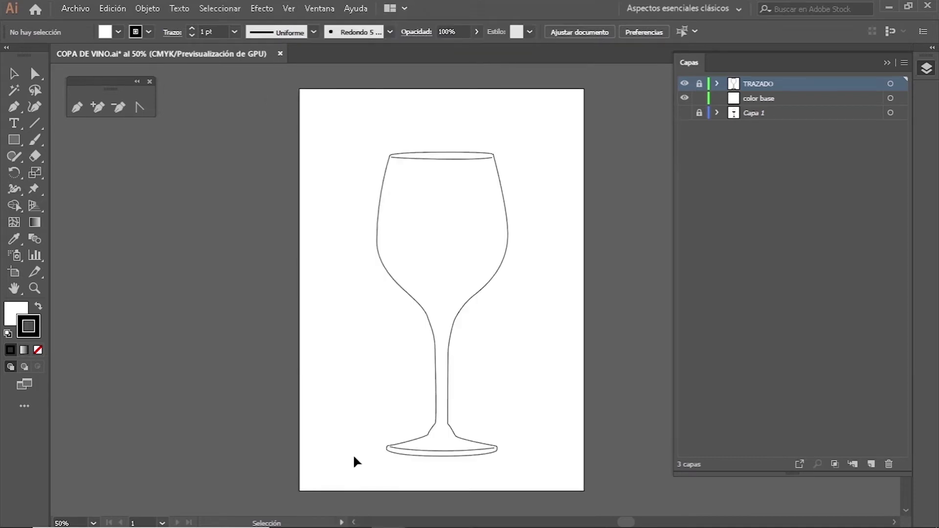
click(118, 32)
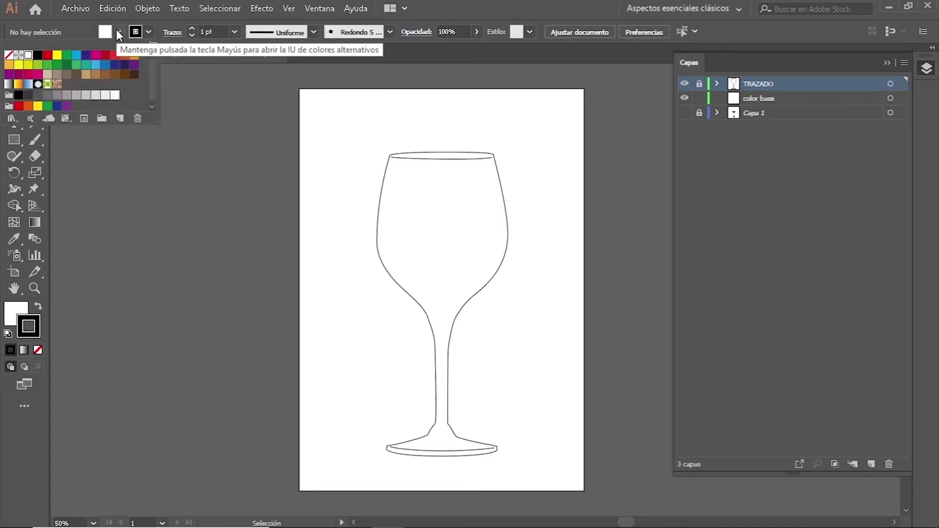
click(7, 55)
click(150, 31)
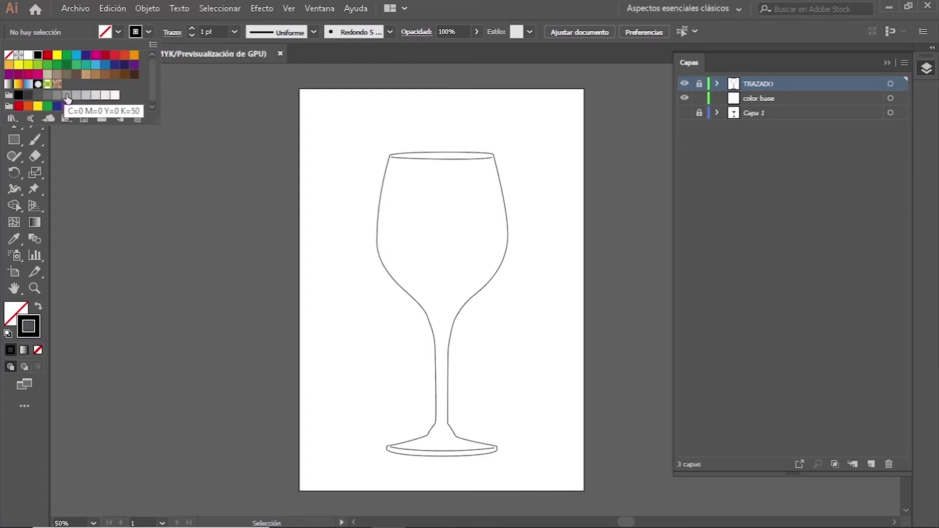
click(77, 97)
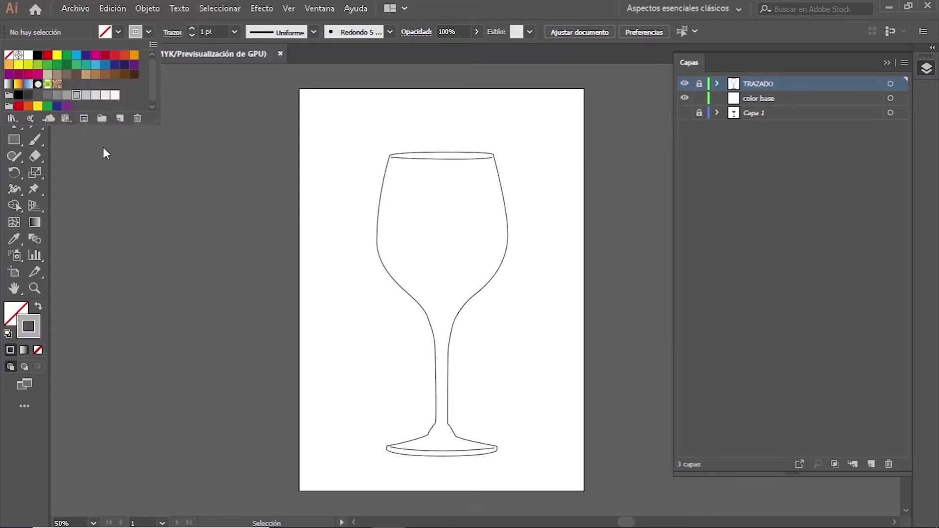
click(319, 10)
Step: Show the Color panel from the Window menu, then make color base the active layer
click(319, 8)
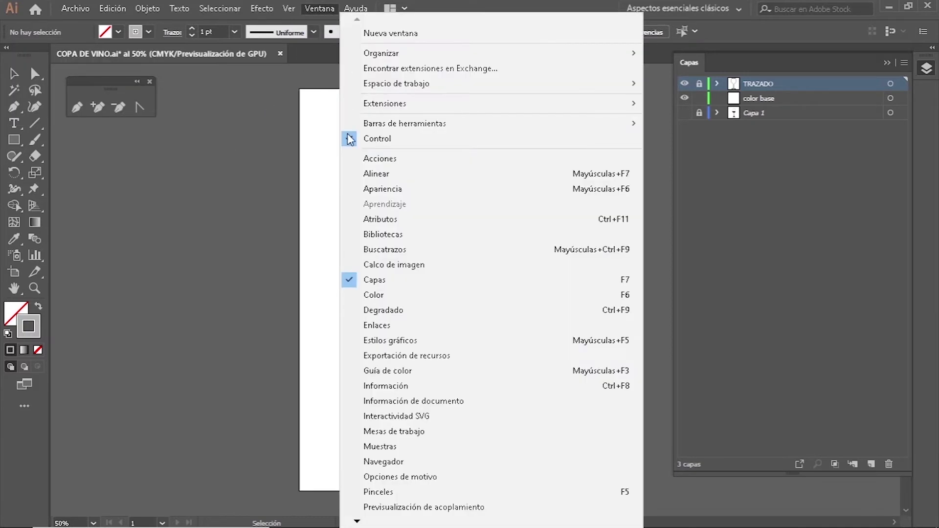
click(388, 296)
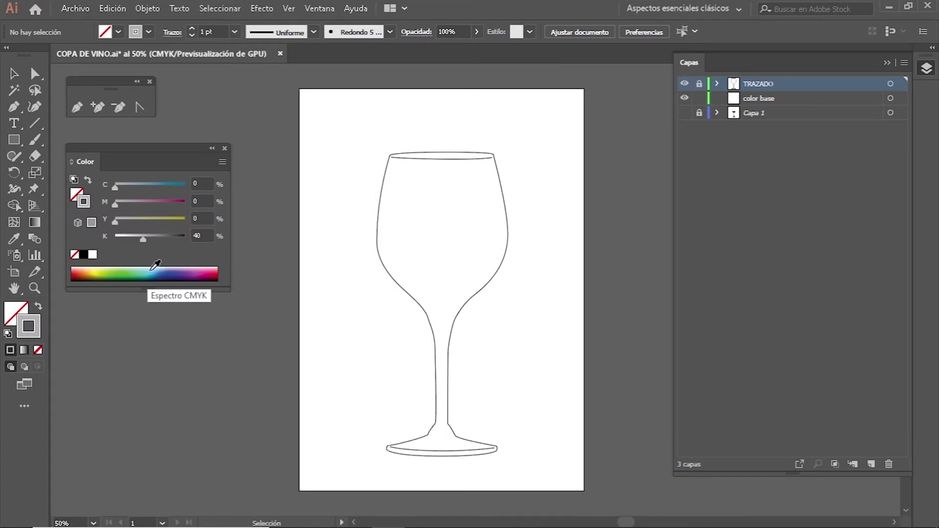
click(224, 149)
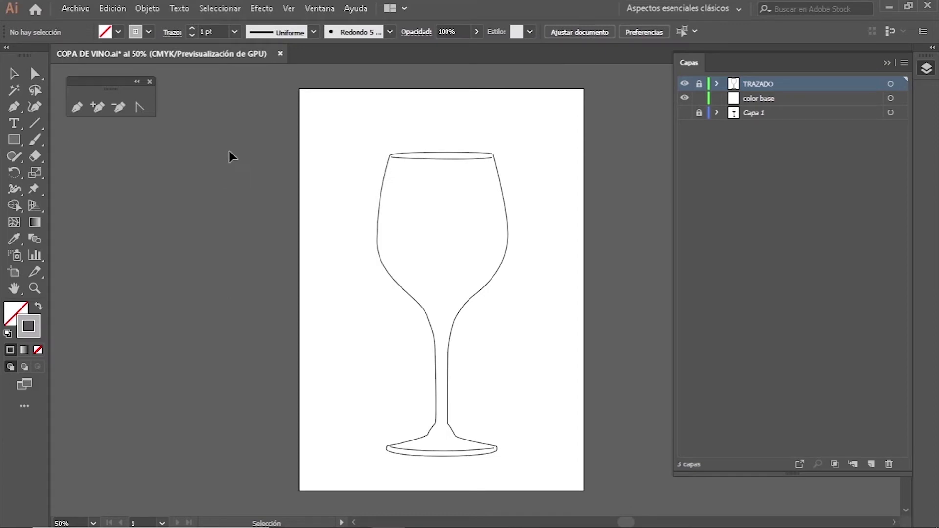
click(826, 98)
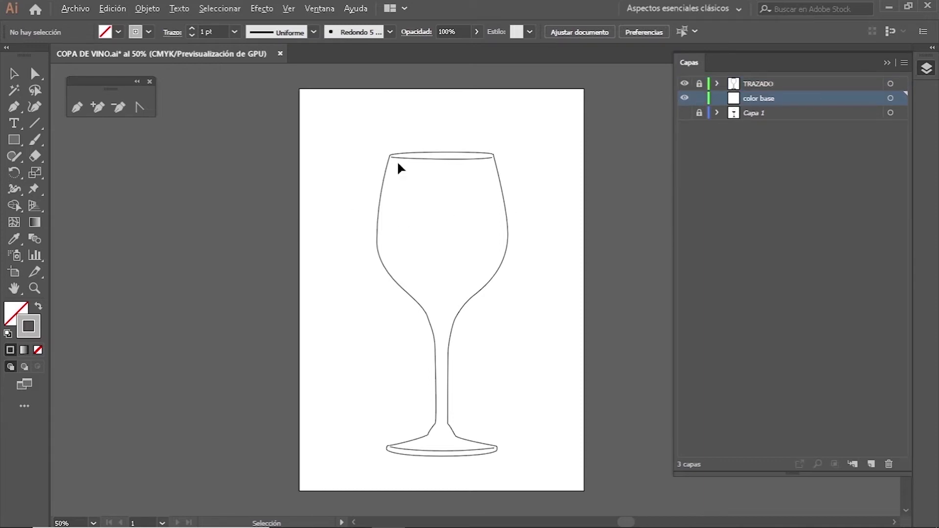
Step: With the Pen tool, start a path at the rim's left corner and add anchors down the bowl
scroll(398, 164, up, 5)
click(79, 111)
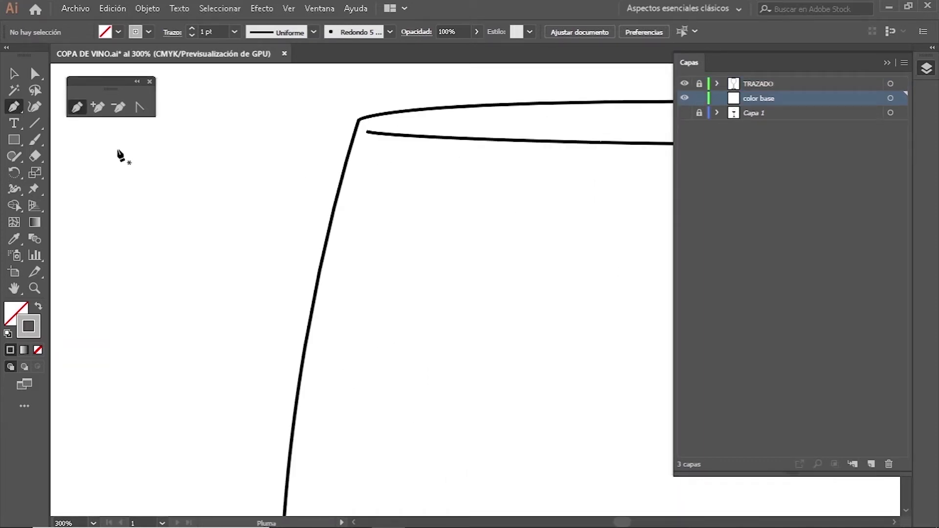
click(359, 120)
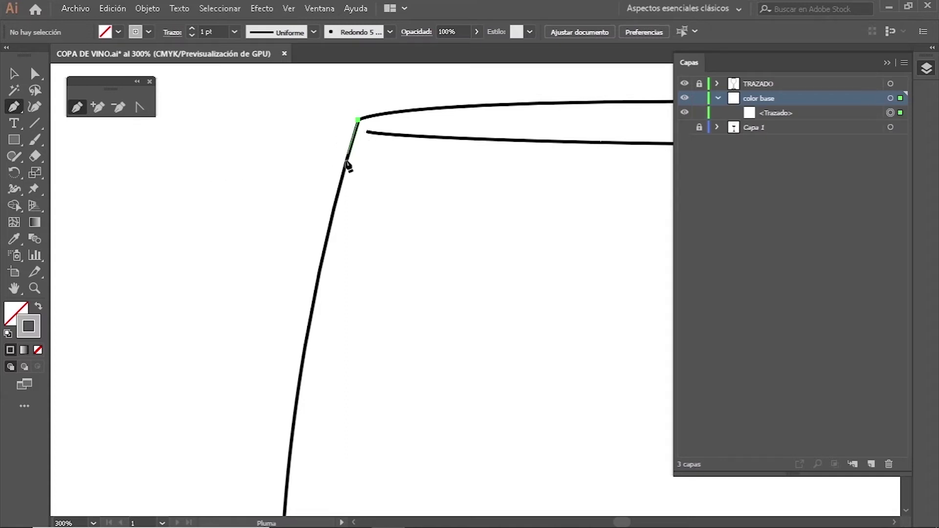
click(333, 215)
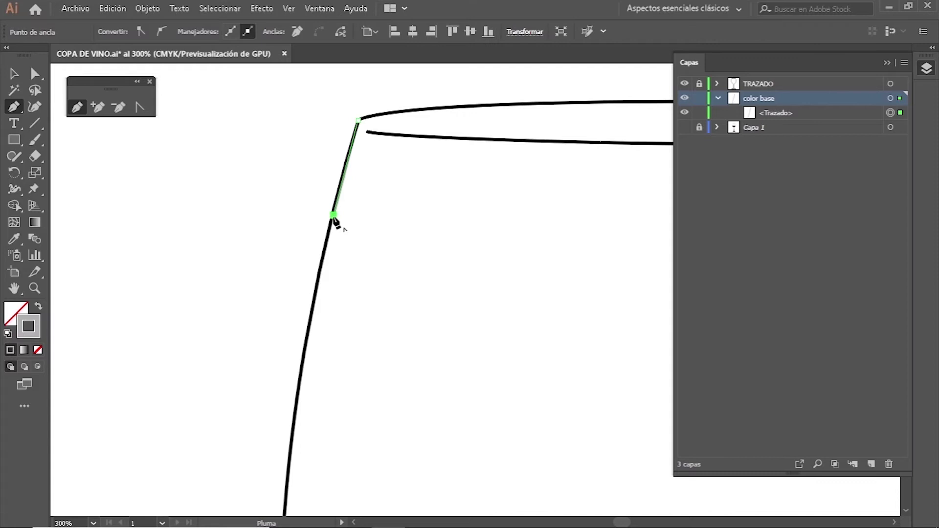
scroll(336, 223, up, 2)
scroll(334, 222, up, 1)
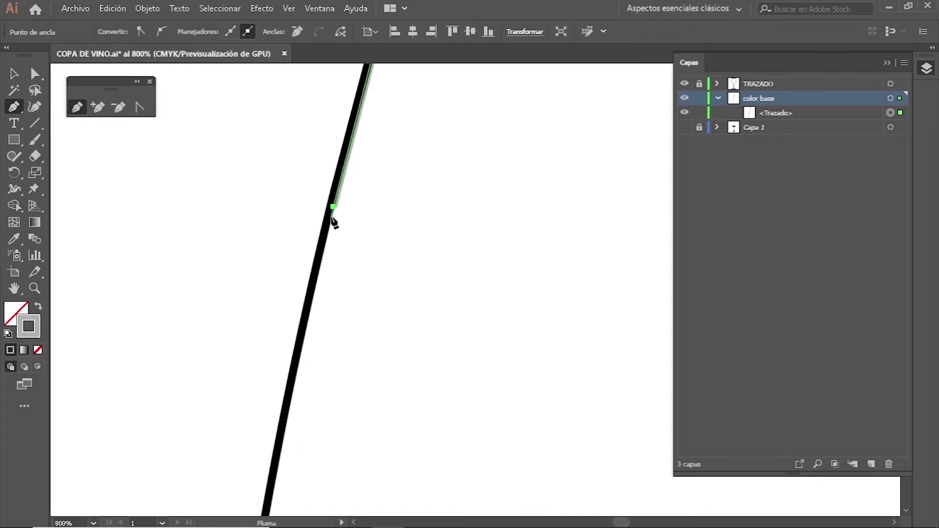
key(Escape)
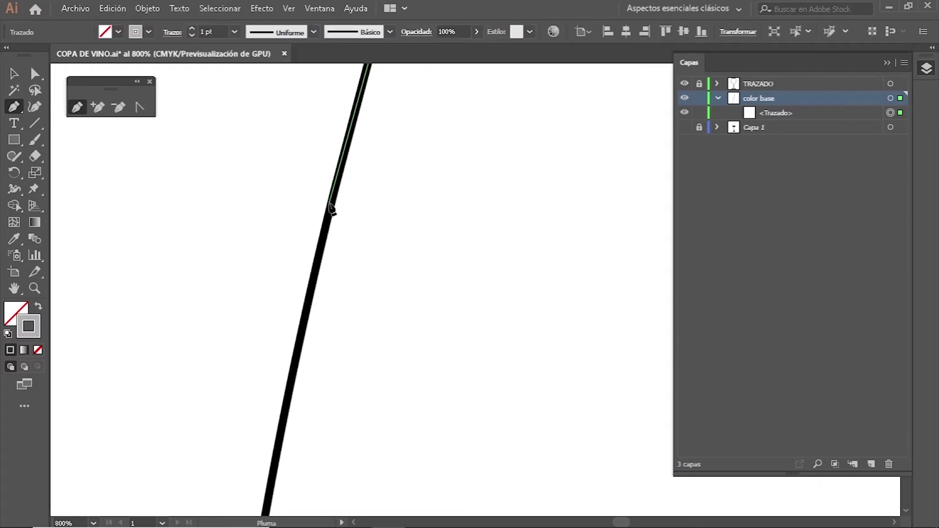
click(332, 203)
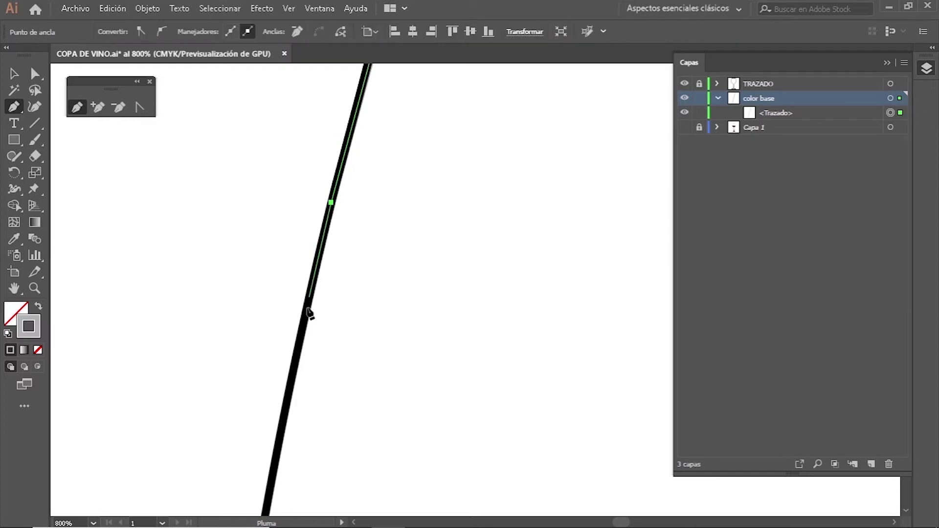
click(304, 325)
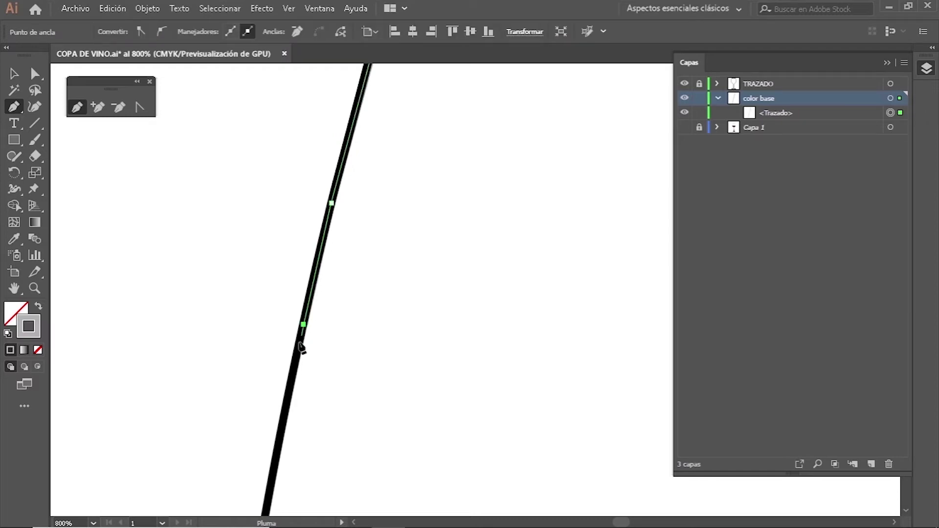
click(283, 431)
Step: Continue placing anchors down the bowl's left edge, panning to follow the outline
drag(310, 417, 389, 142)
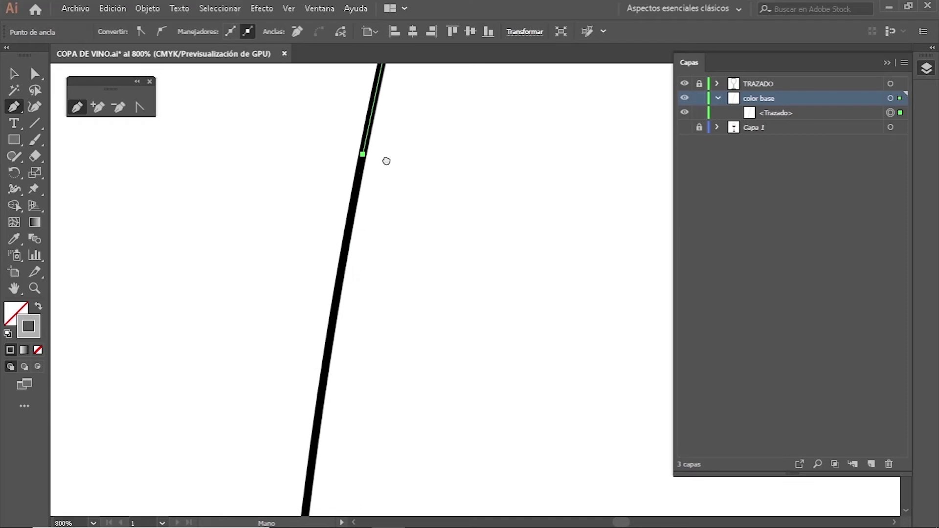
click(332, 311)
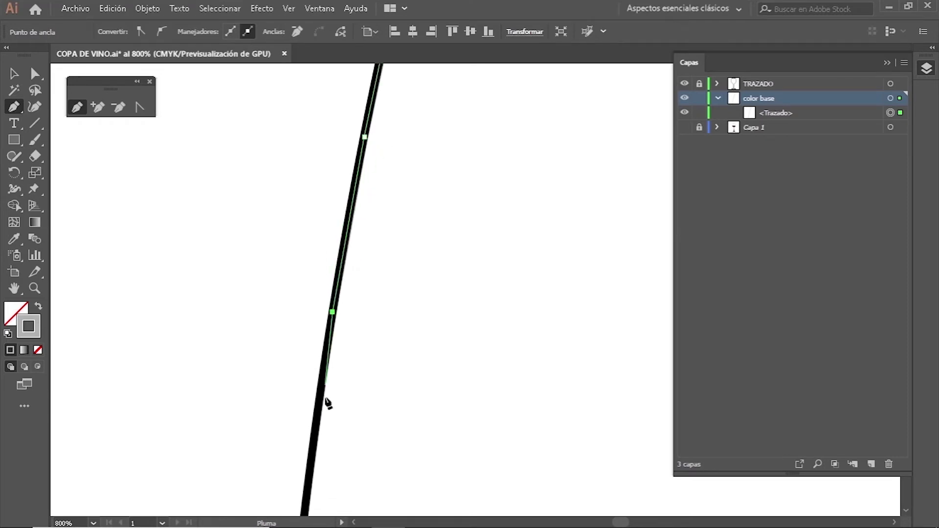
click(316, 444)
drag(390, 419, 425, 30)
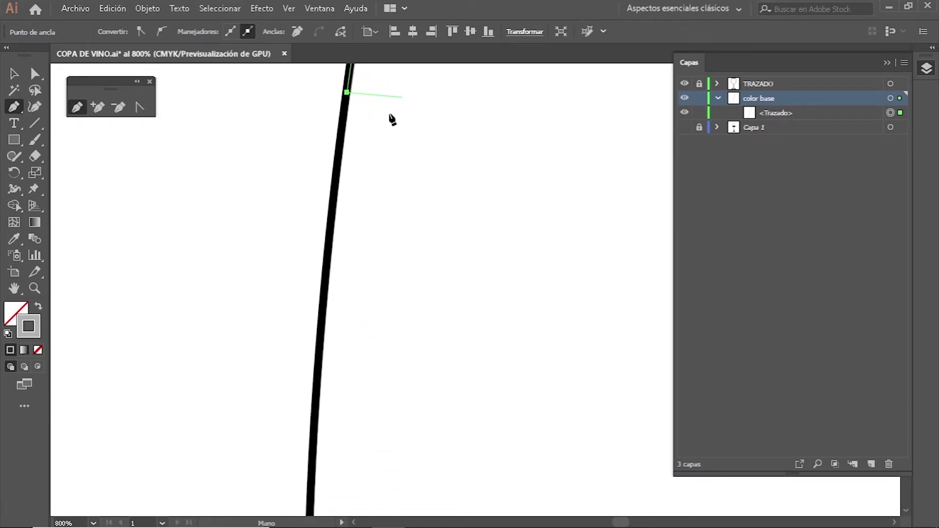
click(325, 287)
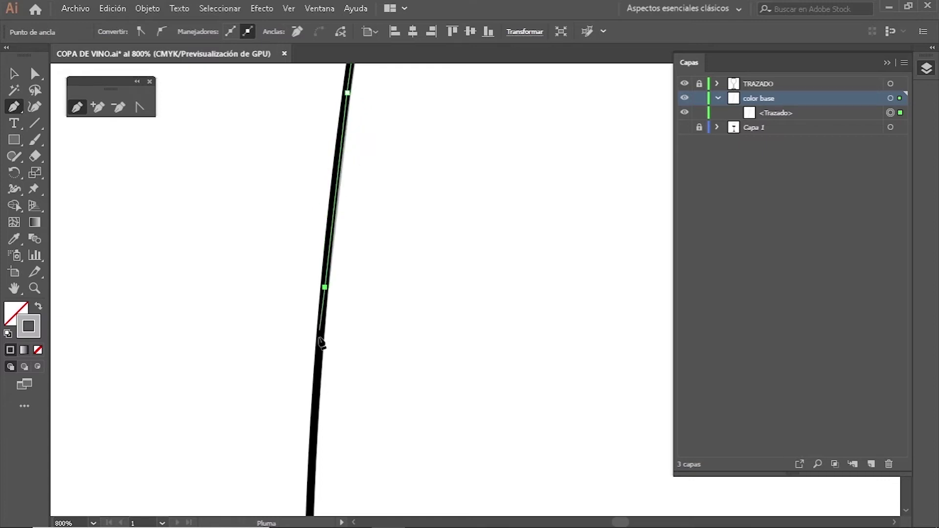
click(317, 409)
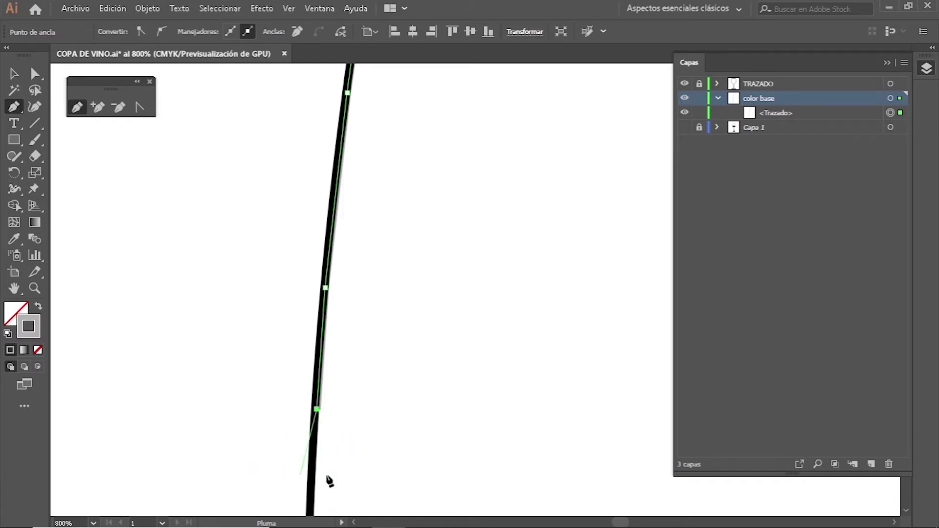
drag(350, 465, 350, 138)
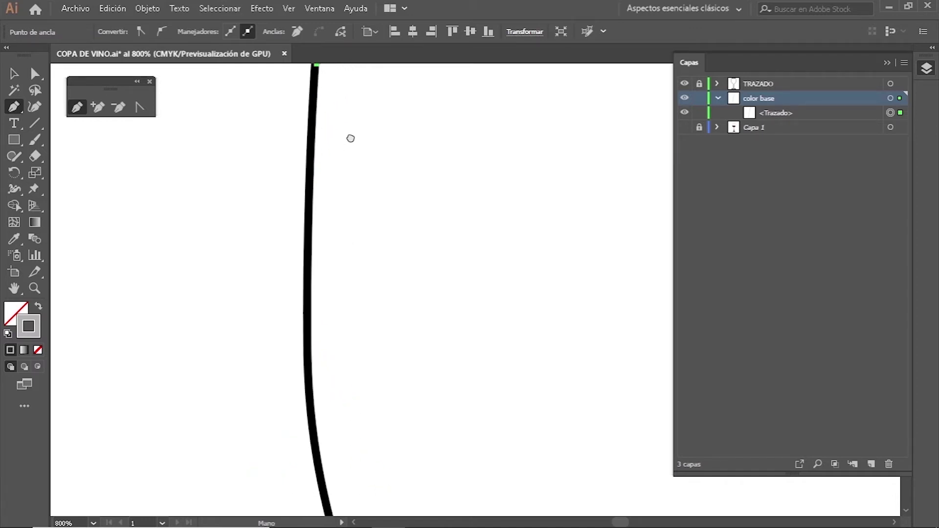
click(308, 266)
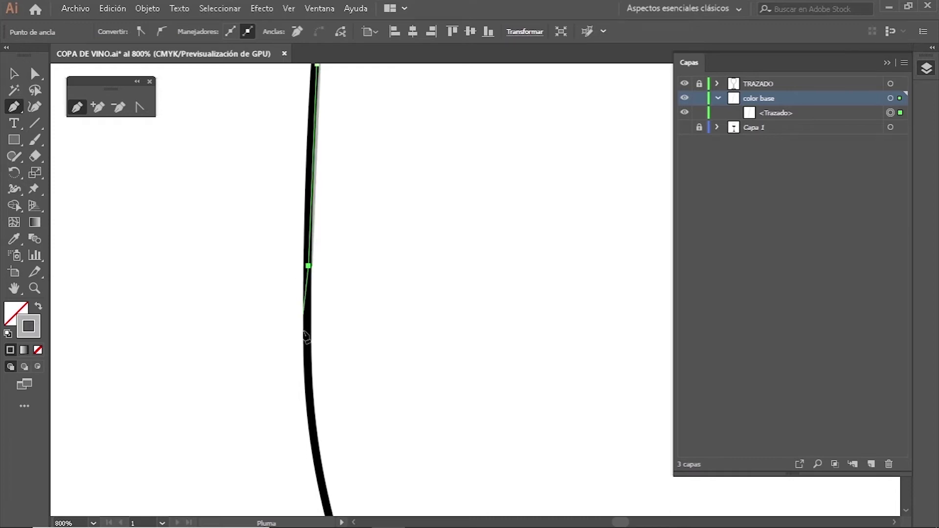
click(309, 387)
Step: Add anchors along the bowl's inward curve toward the stem
drag(374, 390, 328, 127)
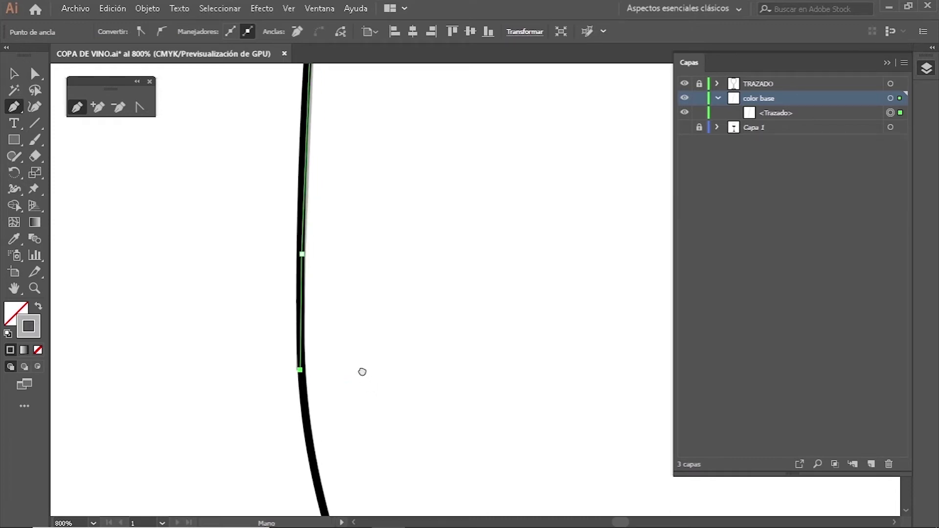
click(279, 242)
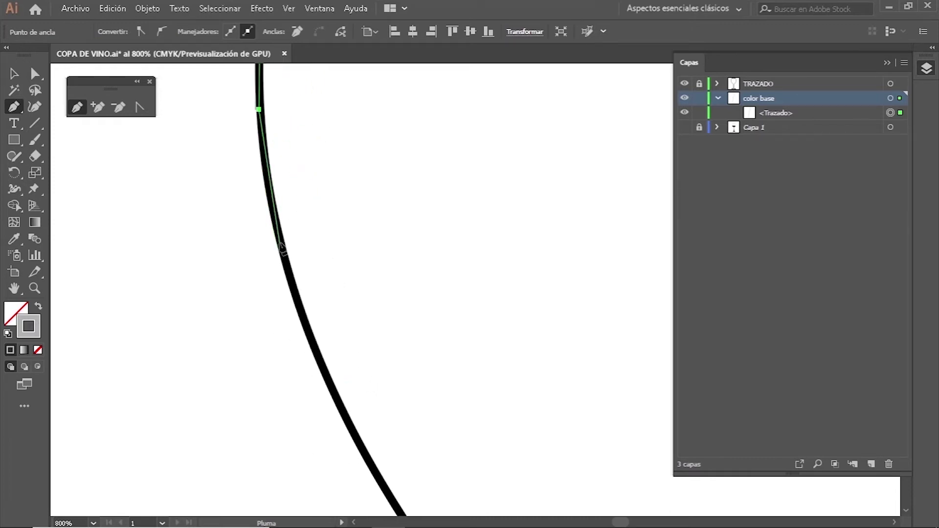
click(312, 342)
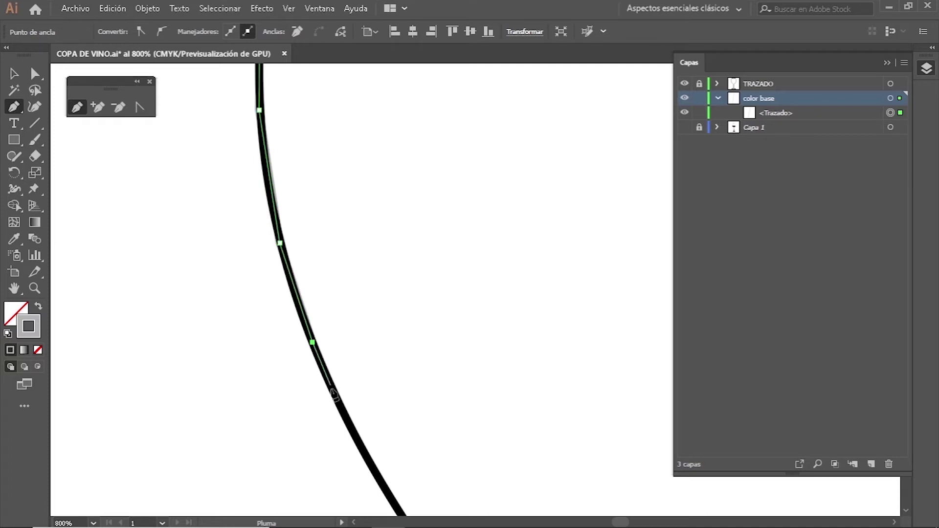
click(350, 428)
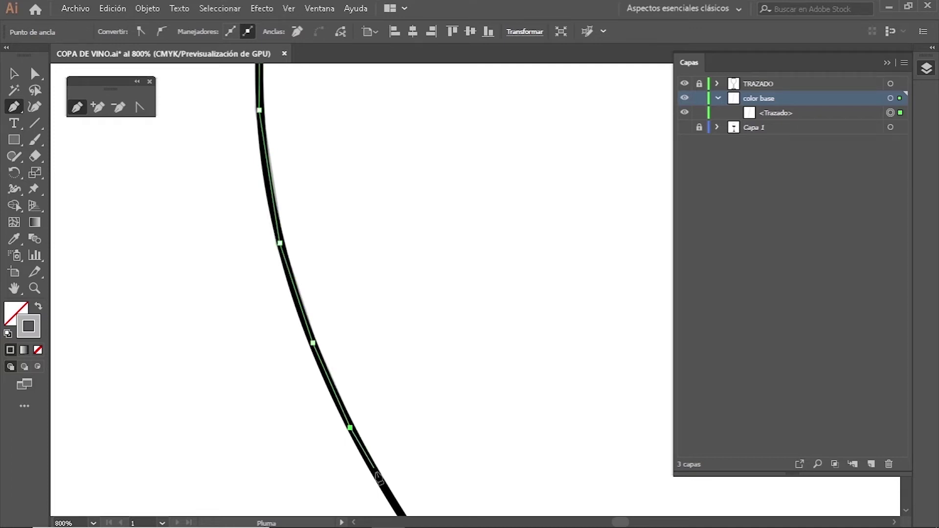
click(399, 513)
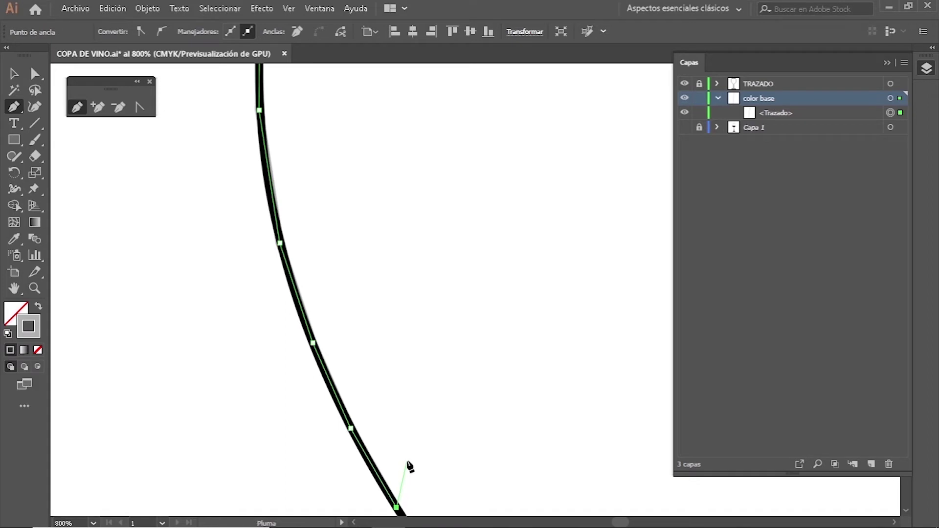
drag(400, 455, 334, 240)
Step: Place anchors along the lower bowl curve as it descends toward the stem
click(345, 291)
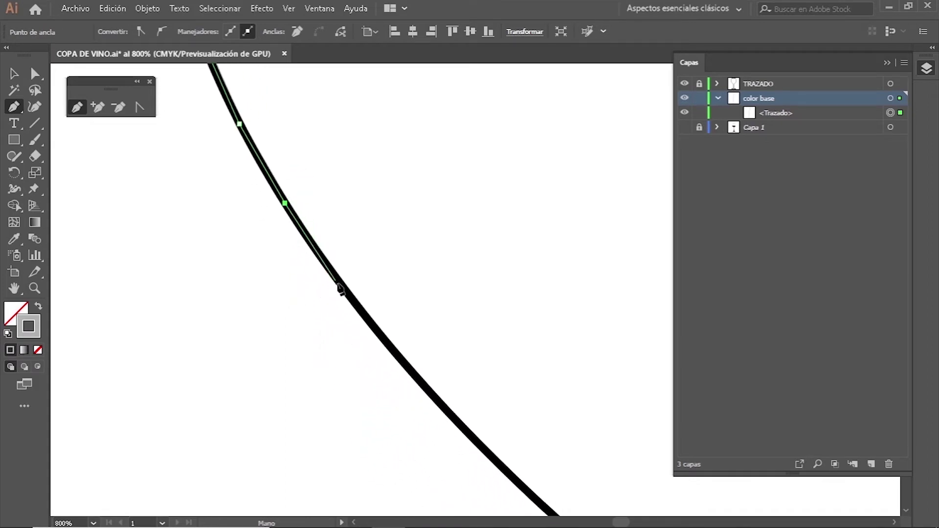
click(429, 391)
click(495, 457)
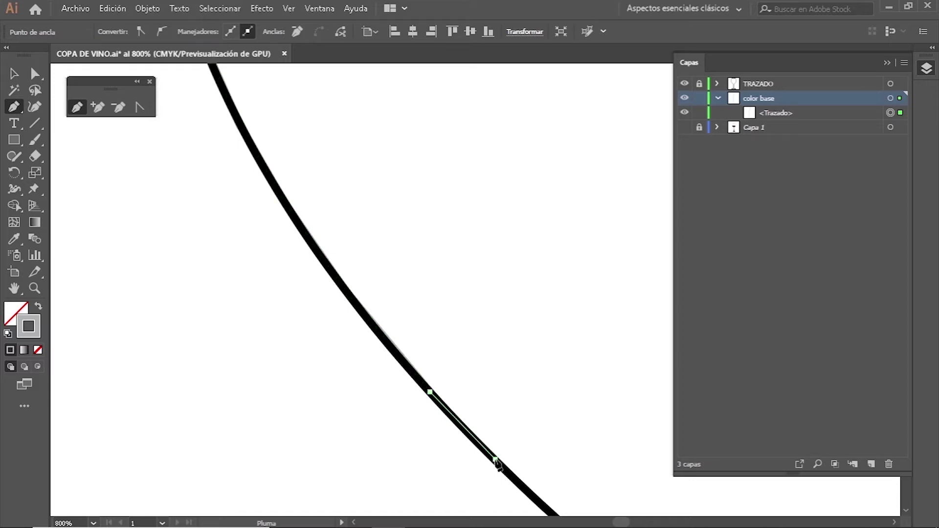
drag(501, 413, 290, 112)
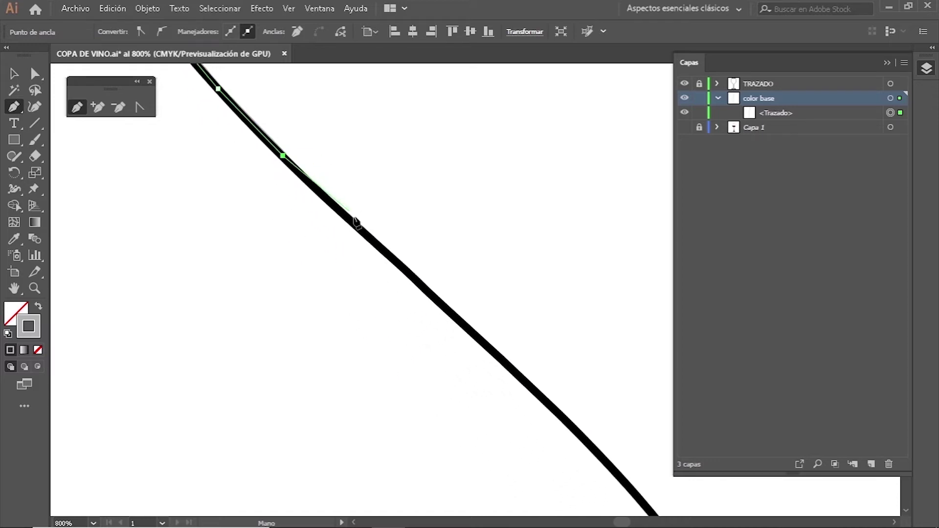
click(396, 262)
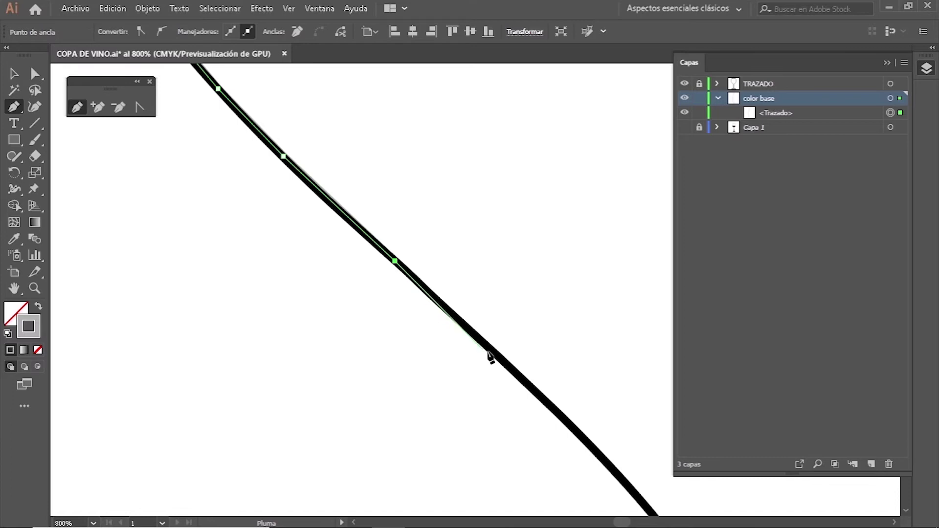
click(581, 435)
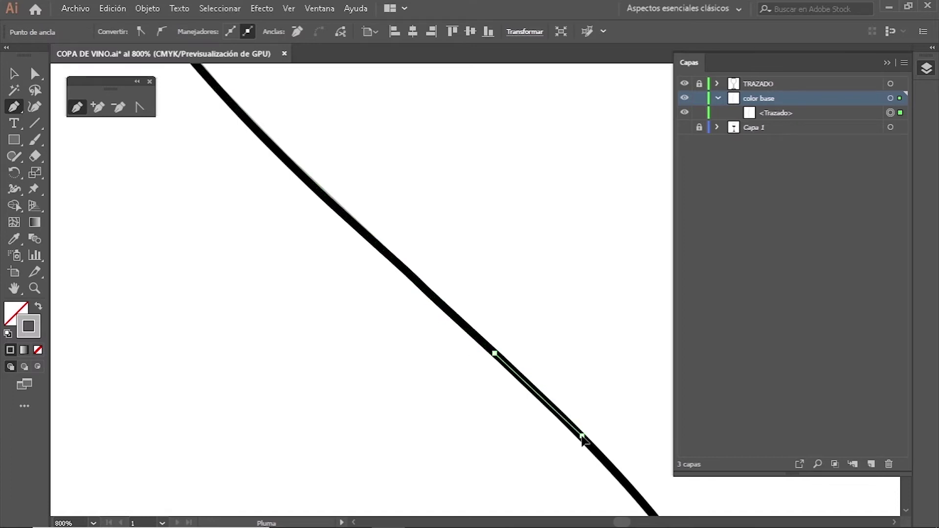
Step: Trace down the stem and along its flare toward the base
mouse_move(637, 496)
mouse_down()
mouse_move(632, 434)
mouse_move(509, 389)
mouse_move(416, 223)
mouse_up()
click(505, 384)
click(447, 398)
drag(492, 417, 484, 274)
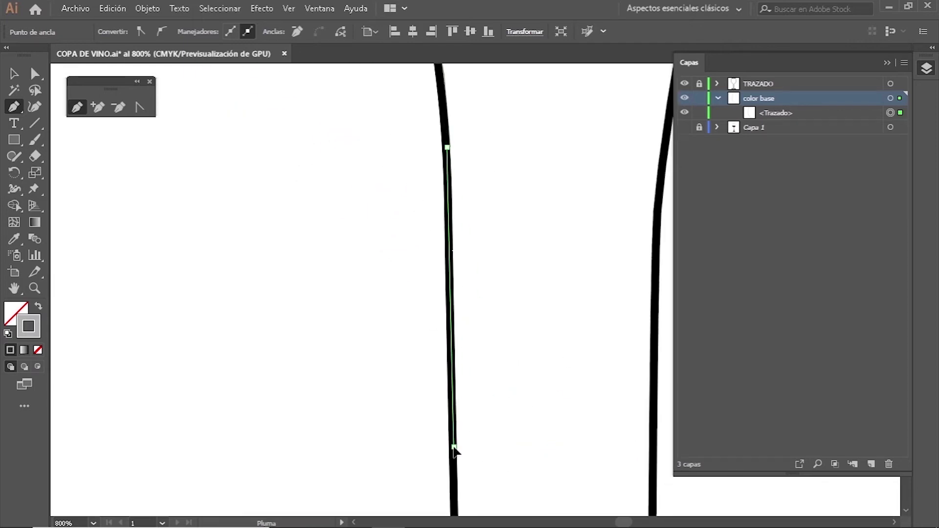
drag(453, 447, 429, 211)
click(406, 238)
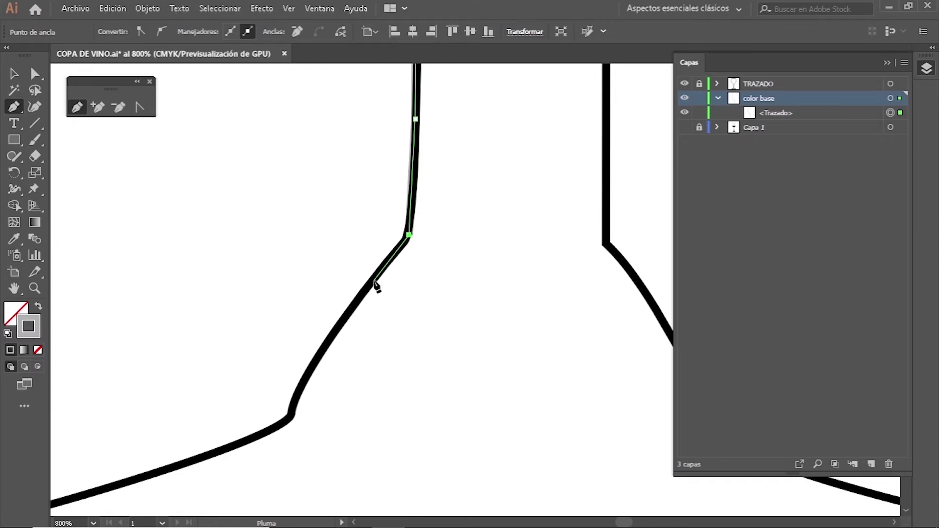
click(373, 280)
click(337, 326)
click(308, 370)
click(290, 415)
Step: Trace around the base's left tip and along its underside
drag(99, 496, 415, 264)
click(414, 261)
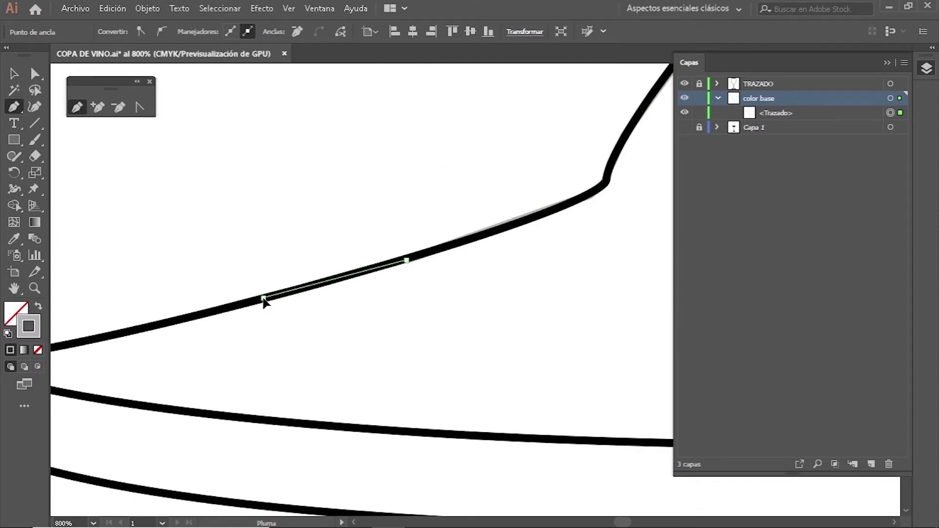
drag(265, 304, 355, 230)
click(380, 210)
click(325, 208)
click(261, 222)
click(240, 249)
click(243, 285)
click(362, 342)
mouse_move(417, 367)
mouse_down()
mouse_move(369, 325)
mouse_move(210, 245)
mouse_up()
click(465, 276)
Step: Trace around the base's right tip and back along its top edge
mouse_move(566, 285)
mouse_down()
mouse_move(148, 274)
mouse_move(176, 319)
mouse_up()
click(392, 271)
click(388, 309)
drag(583, 336, 443, 374)
click(441, 371)
click(592, 336)
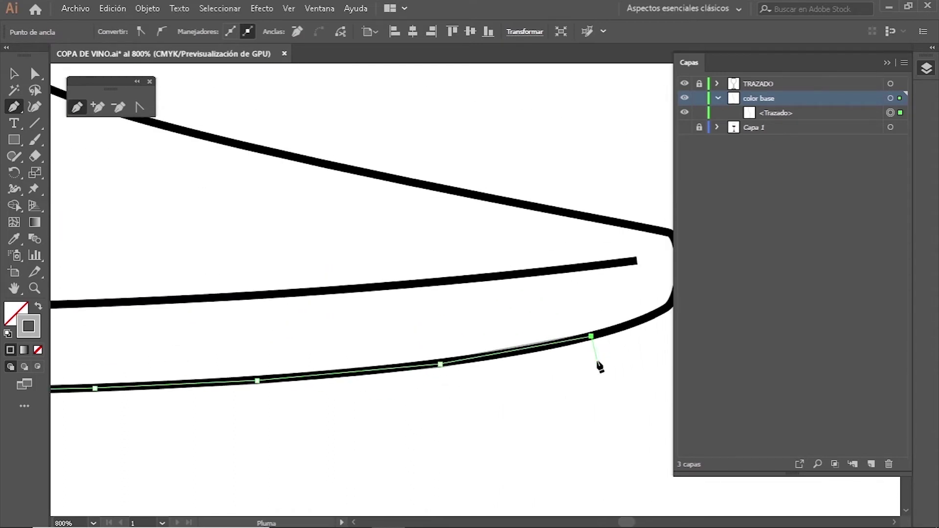
drag(600, 367, 398, 431)
click(456, 379)
click(476, 365)
click(471, 299)
Step: Trace up the stem's right edge from the base toward the upper stem curve
drag(222, 252, 331, 299)
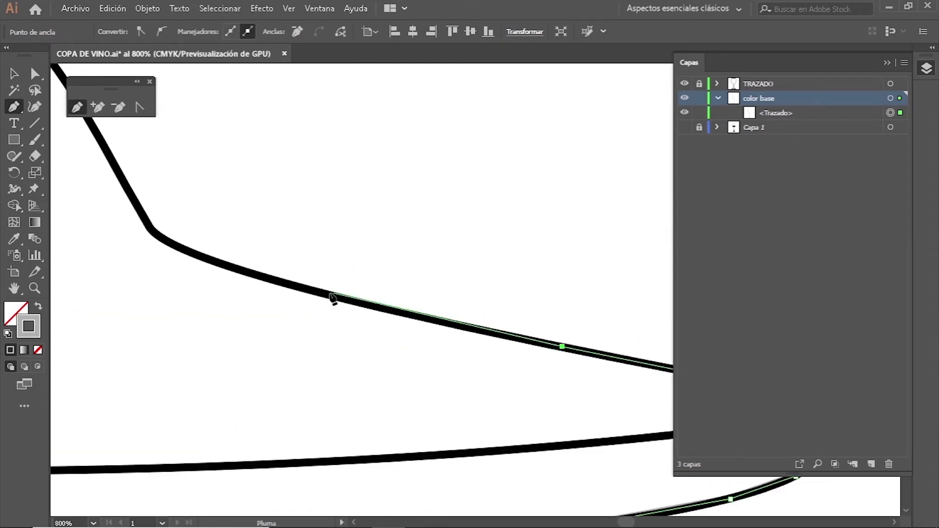
click(157, 212)
drag(157, 212, 331, 260)
click(293, 222)
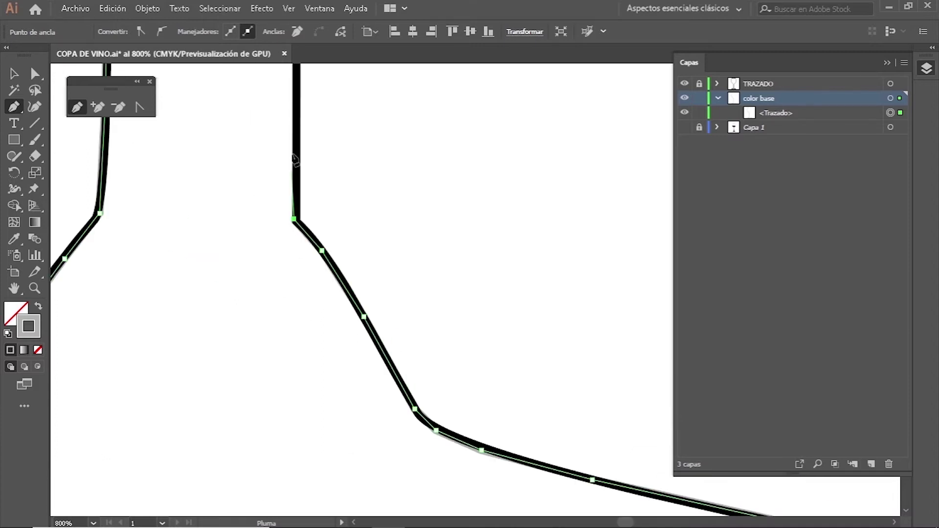
click(298, 128)
drag(308, 146, 309, 218)
drag(309, 101, 308, 235)
click(270, 148)
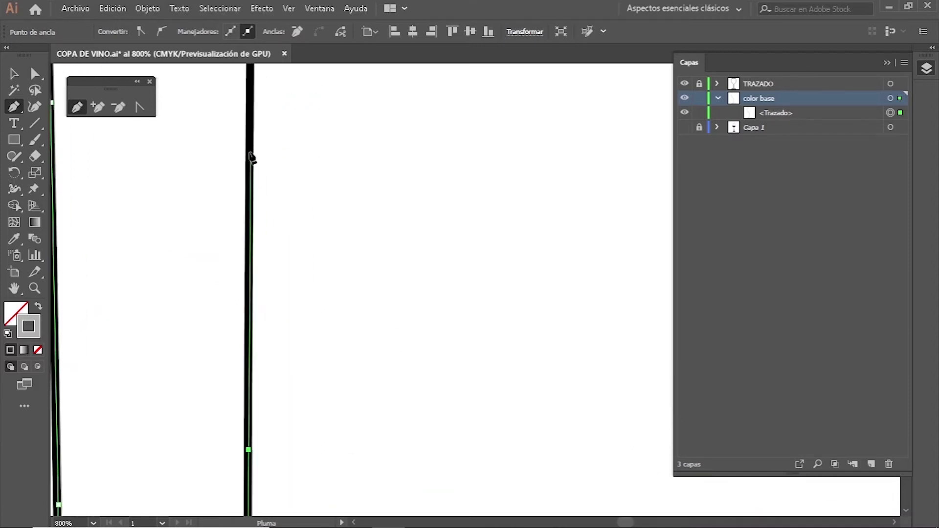
drag(252, 158, 264, 255)
drag(279, 90, 243, 286)
click(242, 286)
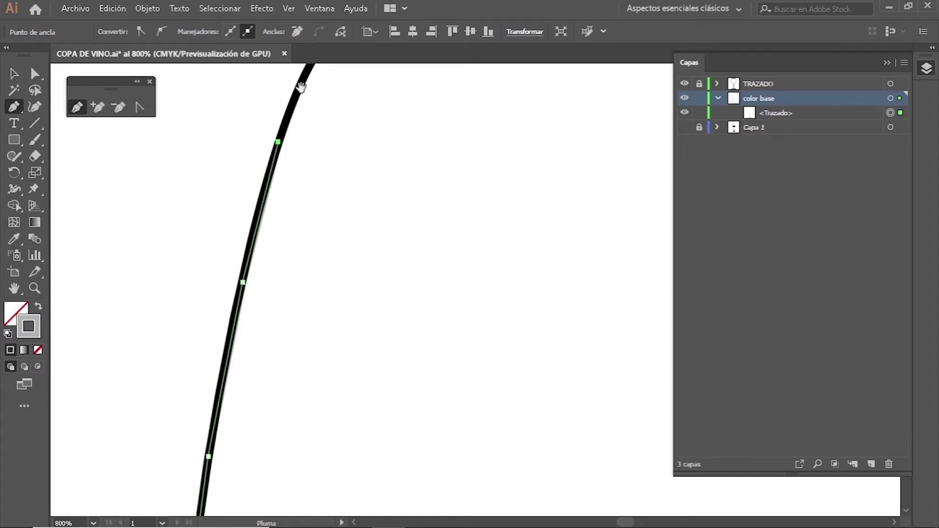
Step: Continue anchors from the upper stem curve up the bowl's right side
drag(304, 83, 333, 200)
click(273, 324)
click(341, 203)
drag(404, 109, 334, 295)
click(361, 307)
click(503, 185)
click(570, 130)
drag(571, 130, 349, 426)
click(424, 353)
click(496, 271)
click(544, 216)
drag(544, 215, 478, 430)
click(483, 379)
click(537, 279)
Step: Trace the upper bowl side up to its top corner at the rim
drag(537, 279, 516, 434)
drag(535, 279, 509, 399)
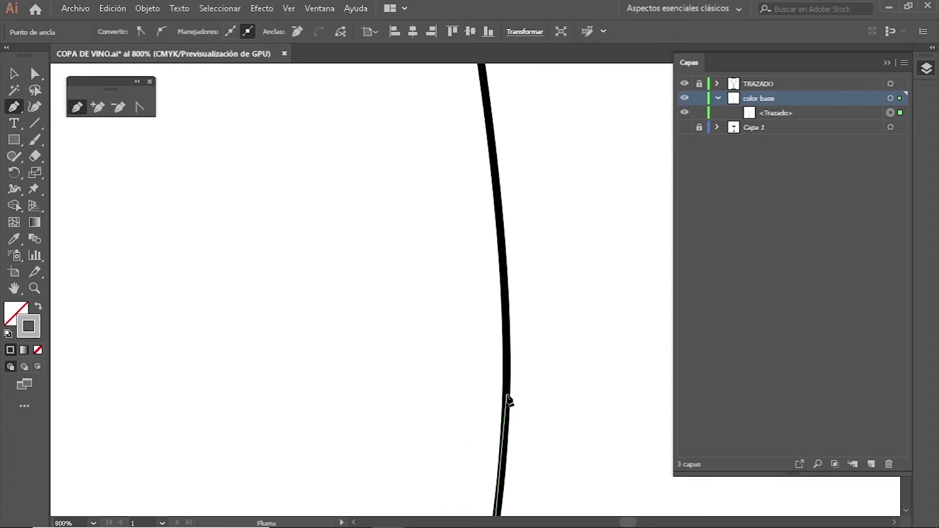
click(506, 375)
drag(505, 286, 493, 320)
click(491, 316)
click(461, 120)
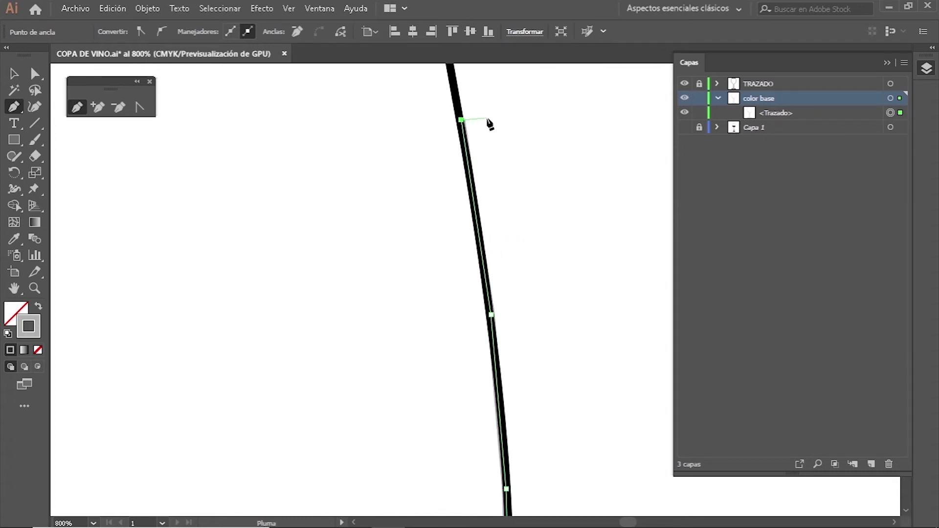
drag(489, 123, 515, 231)
drag(482, 66, 496, 294)
click(453, 244)
Step: Trace across the rim and close the path on the starting anchor
click(413, 84)
drag(414, 84, 451, 319)
click(348, 308)
drag(349, 309, 584, 231)
drag(357, 222, 379, 206)
click(318, 207)
mouse_move(291, 218)
mouse_down()
mouse_move(275, 207)
mouse_move(290, 219)
mouse_up()
drag(73, 220, 342, 214)
click(320, 210)
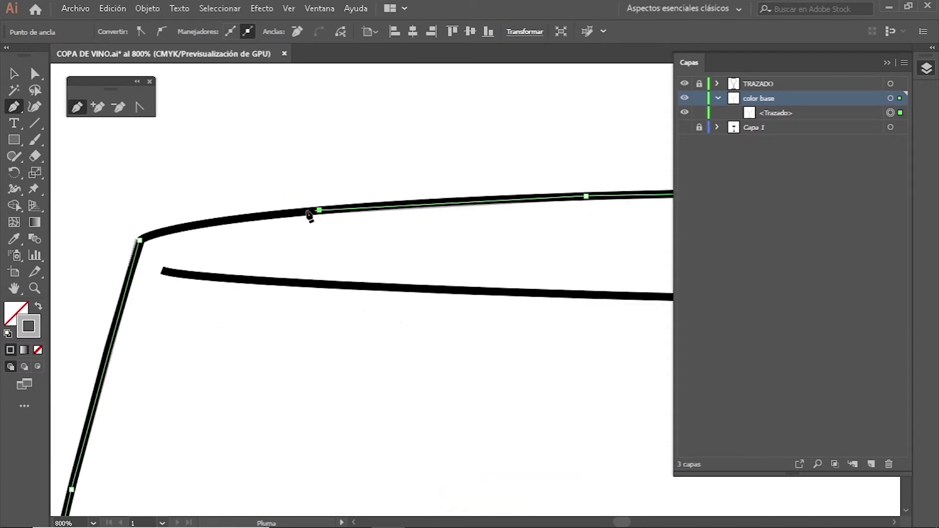
click(216, 220)
click(140, 240)
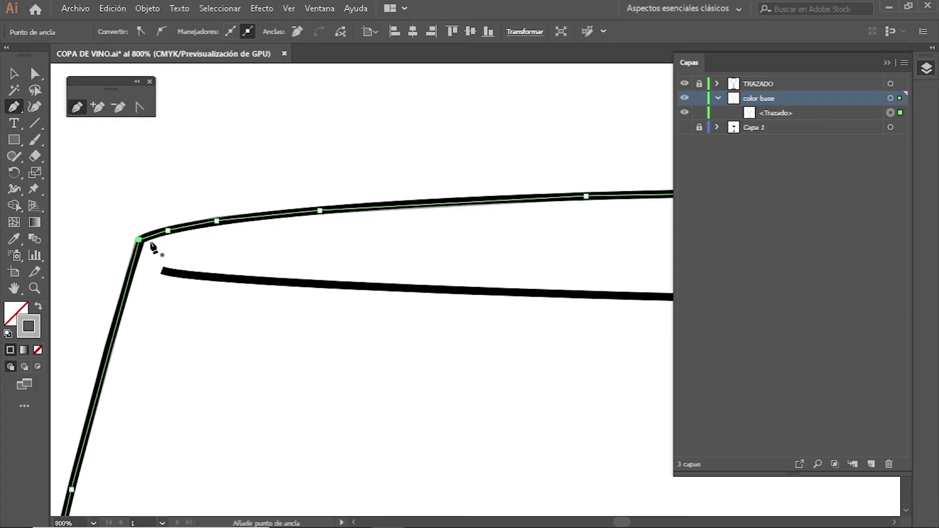
Step: Hide the TRAZADO layer's black strokes and zoom out to see the whole glass
click(685, 85)
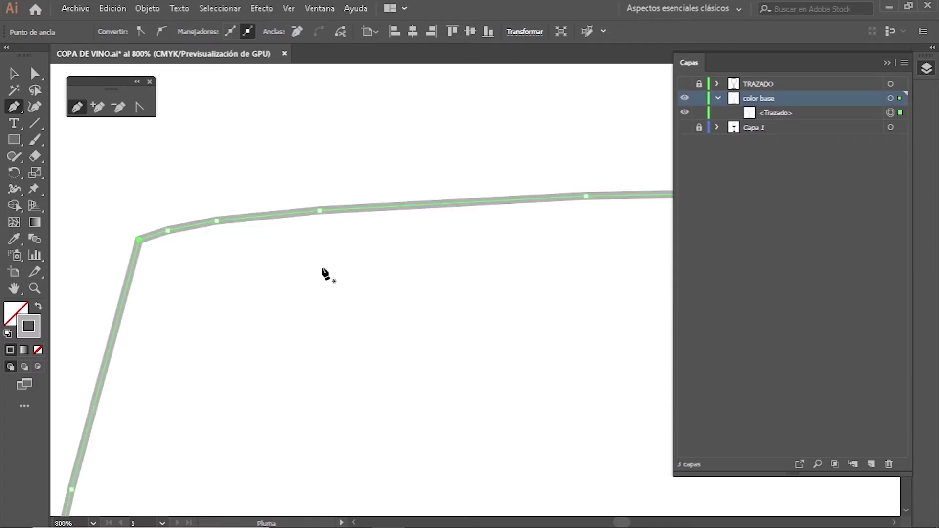
alt+scroll(323, 272, down, 4)
alt+scroll(321, 272, down, 3)
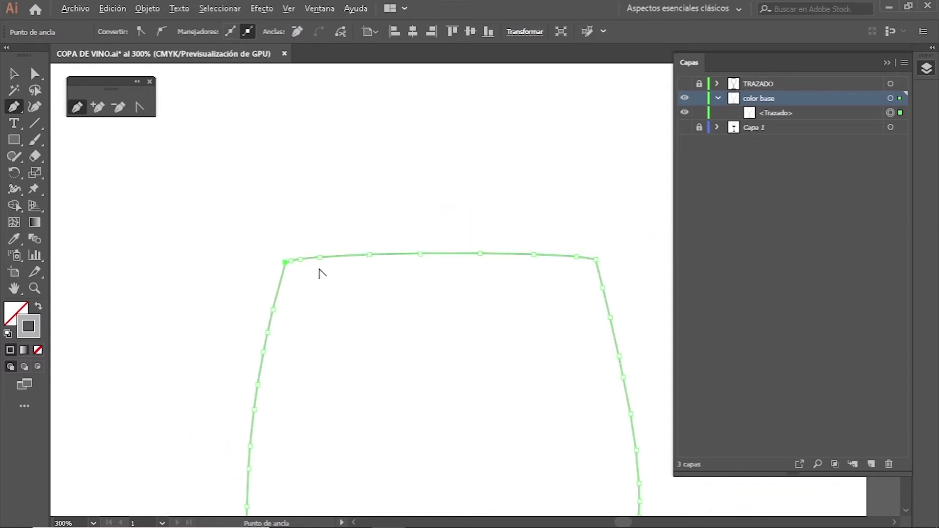
scroll(303, 273, down, 3)
scroll(303, 272, right, 2)
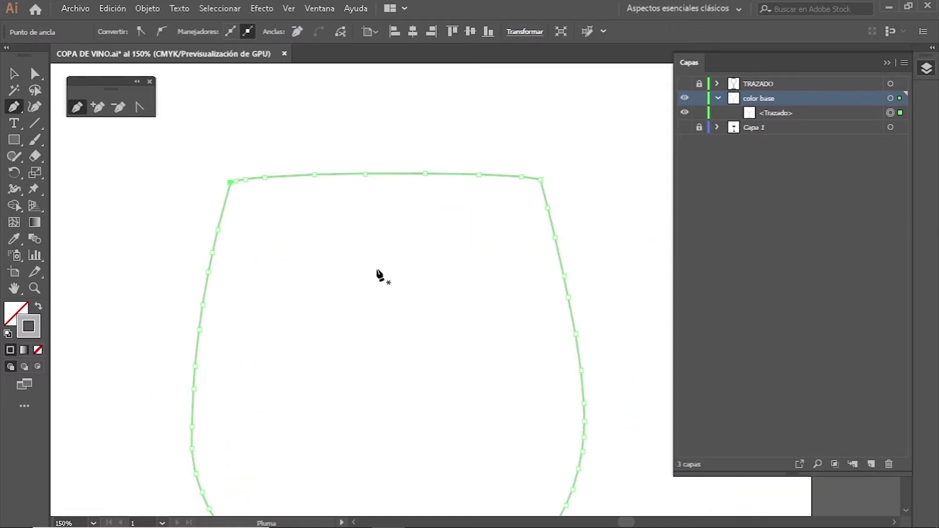
scroll(367, 235, down, 2)
scroll(367, 235, down, 1)
scroll(367, 235, down, 6)
scroll(367, 235, down, 1)
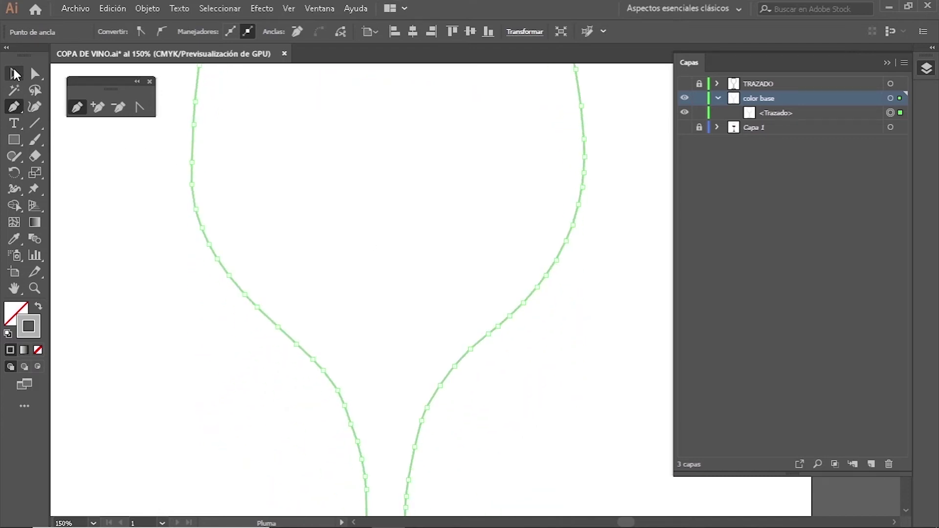
Step: Deselect the traced glass shape with the Selection tool and look over its thin gray outline
click(14, 72)
click(373, 248)
scroll(374, 248, down, 3)
scroll(374, 248, down, 1)
scroll(374, 256, down, 1)
scroll(373, 256, up, 2)
scroll(373, 256, up, 1)
scroll(373, 256, up, 2)
scroll(374, 254, up, 2)
scroll(374, 251, up, 2)
scroll(374, 249, up, 1)
scroll(375, 247, up, 2)
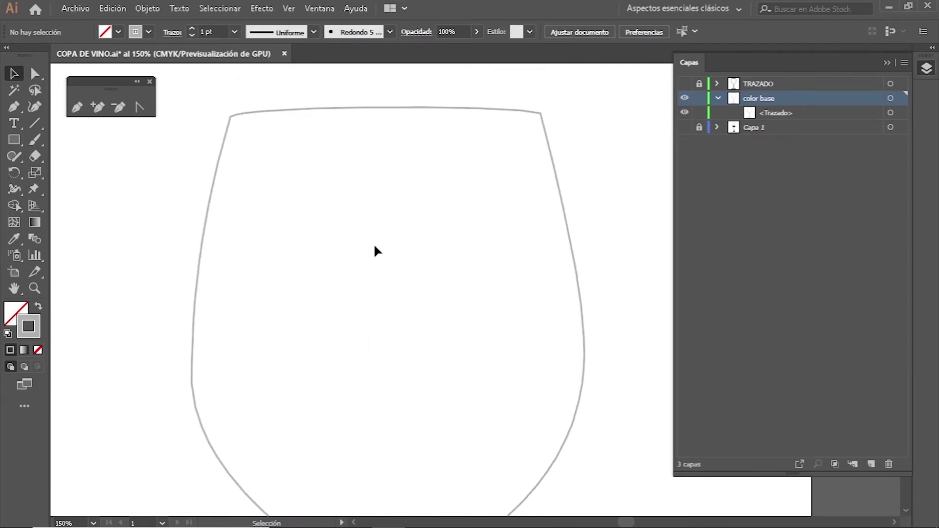
scroll(374, 244, down, 2)
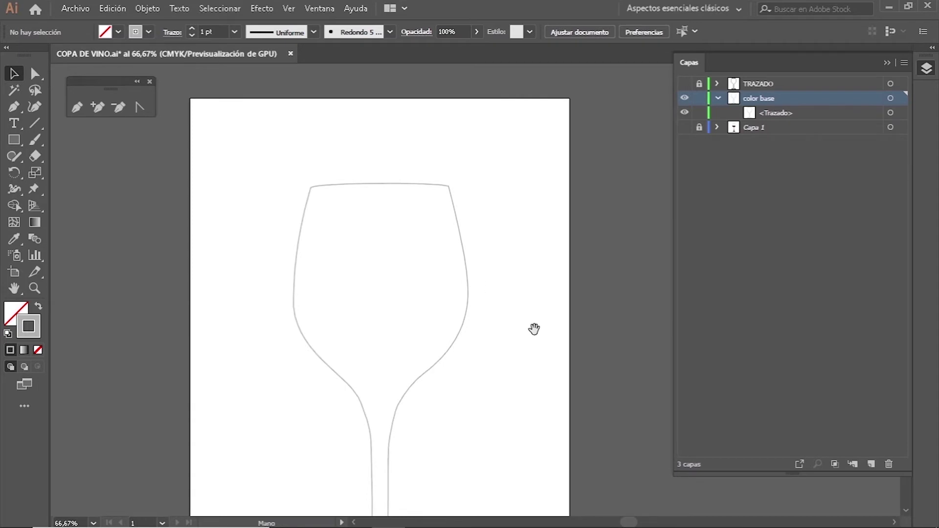
scroll(535, 329, down, 2)
scroll(535, 264, down, 1)
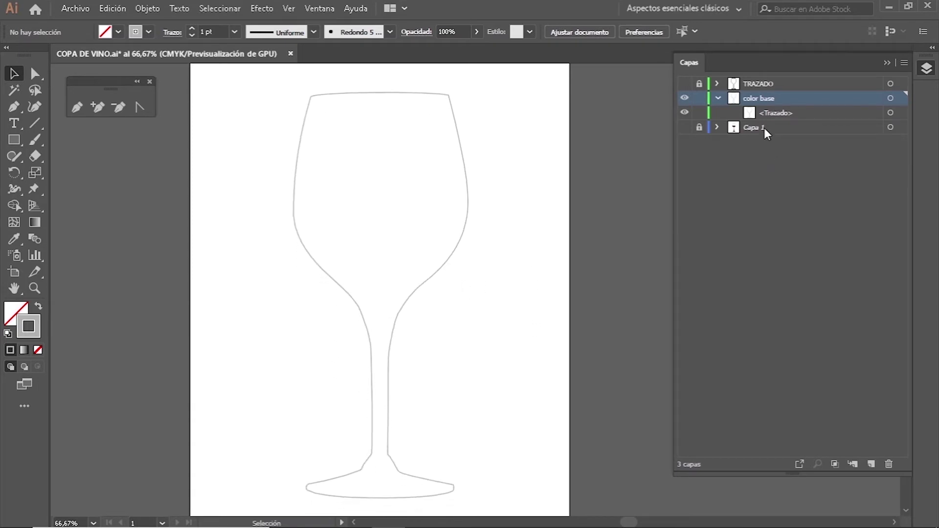
Step: Swap the glass shape's gray stroke to a gray fill with Shift+X, then show and unlock TRAZADO
click(891, 99)
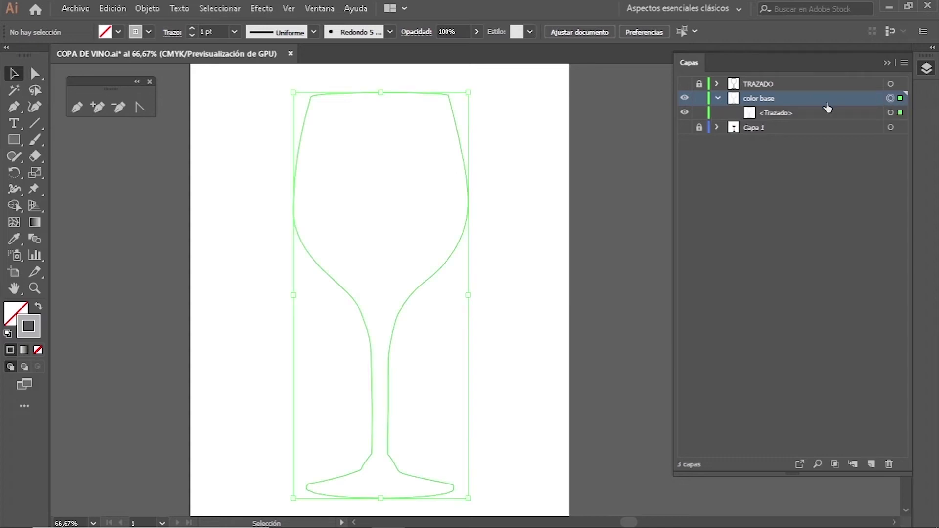
click(717, 98)
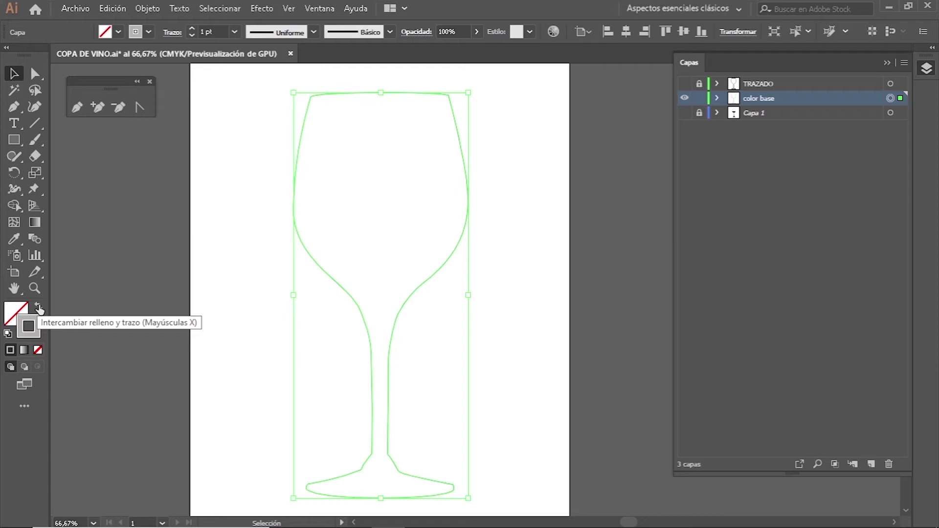
click(38, 308)
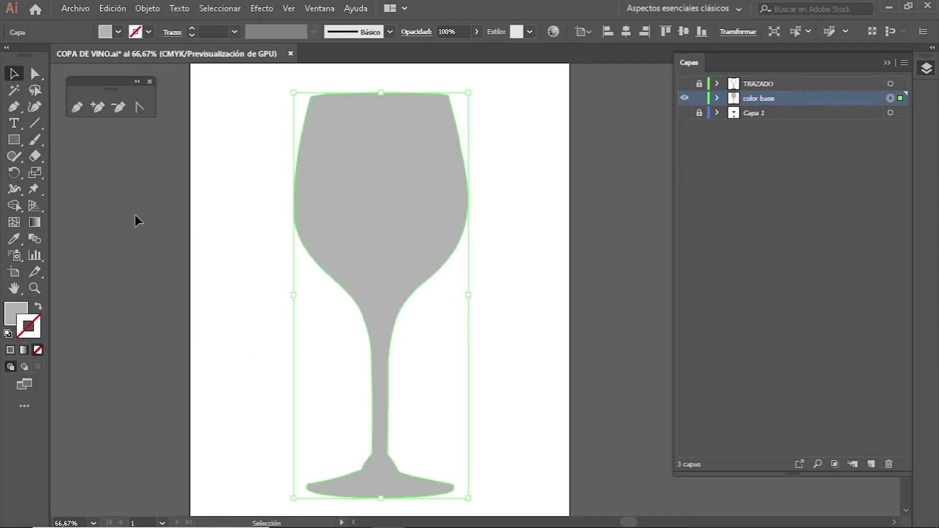
click(110, 186)
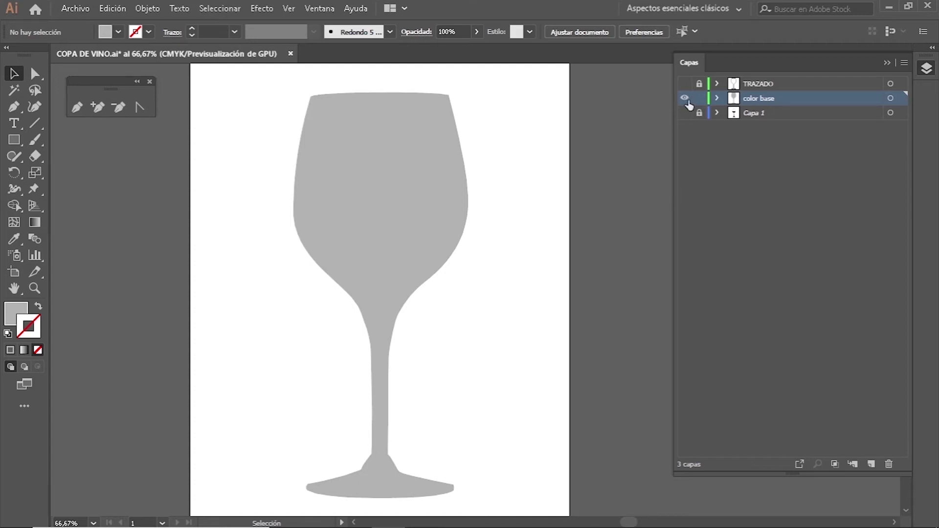
click(684, 83)
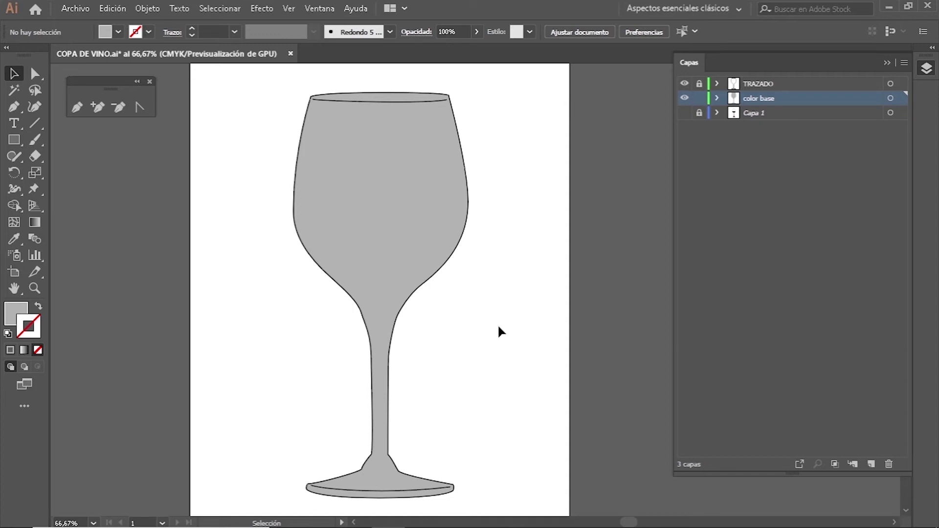
click(700, 84)
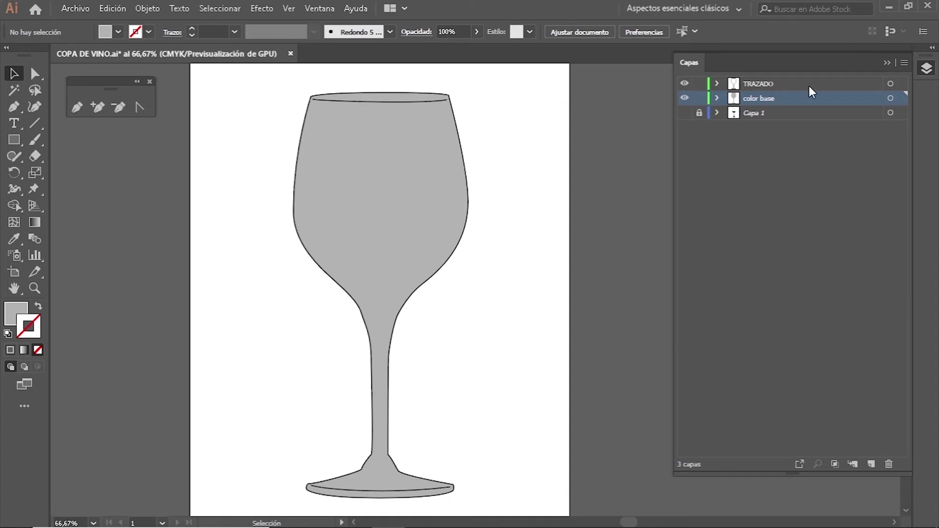
click(891, 83)
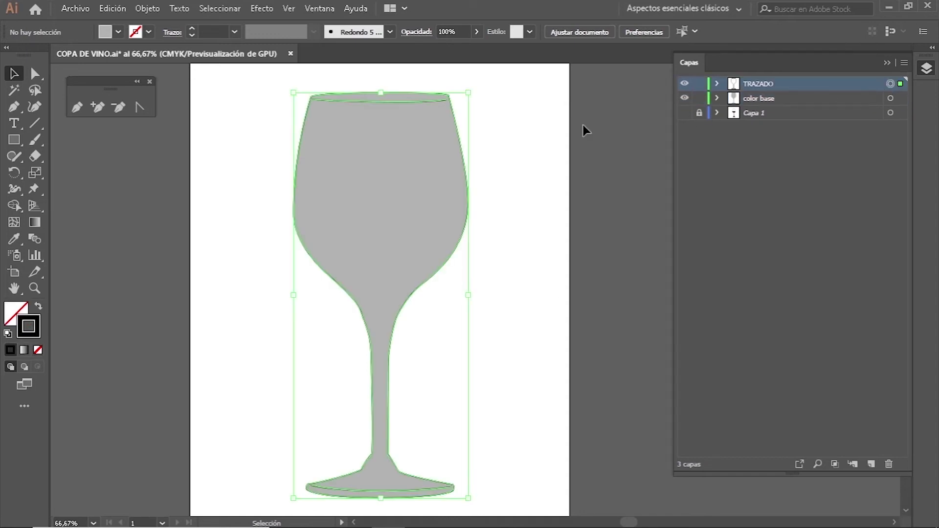
click(148, 32)
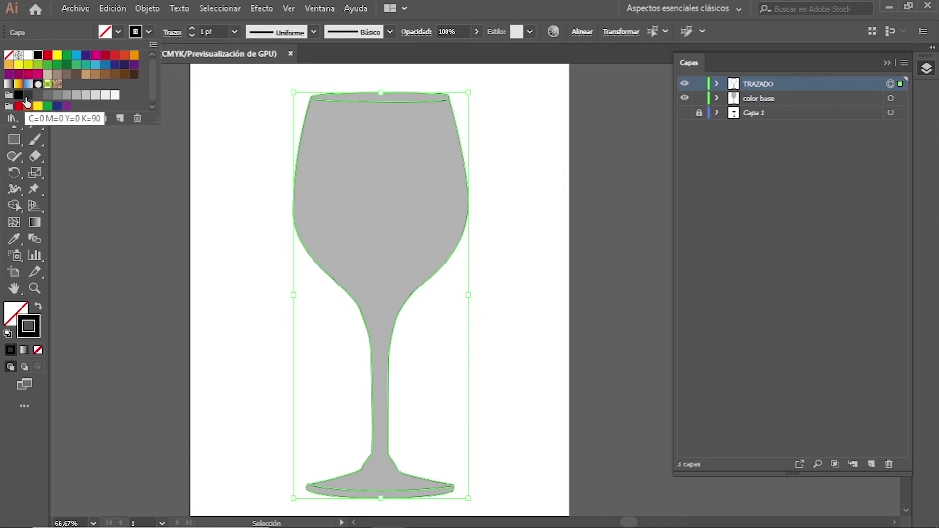
click(28, 100)
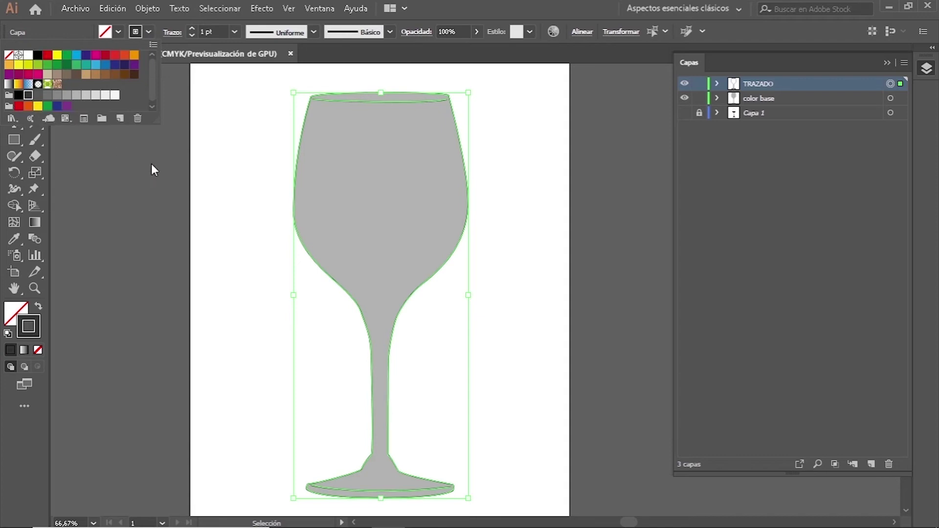
click(203, 199)
click(528, 248)
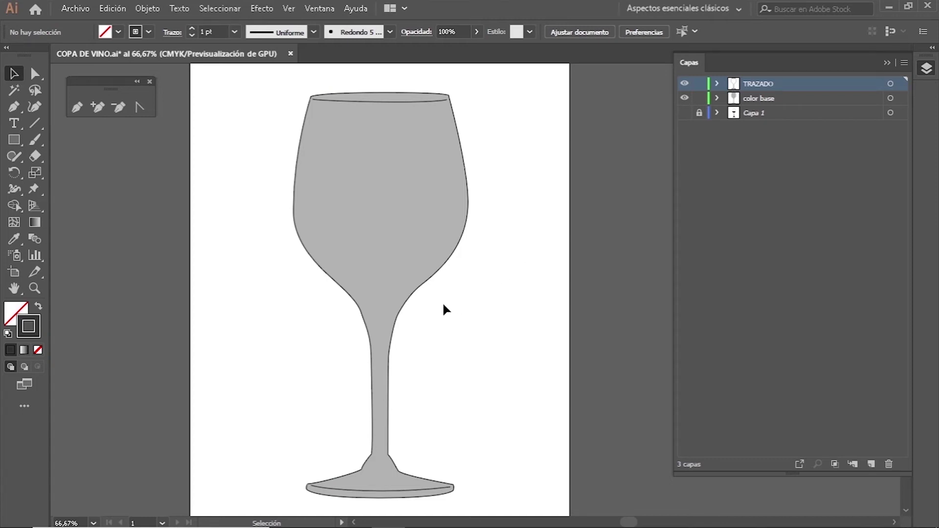
scroll(438, 293, up, 1)
scroll(438, 293, down, 2)
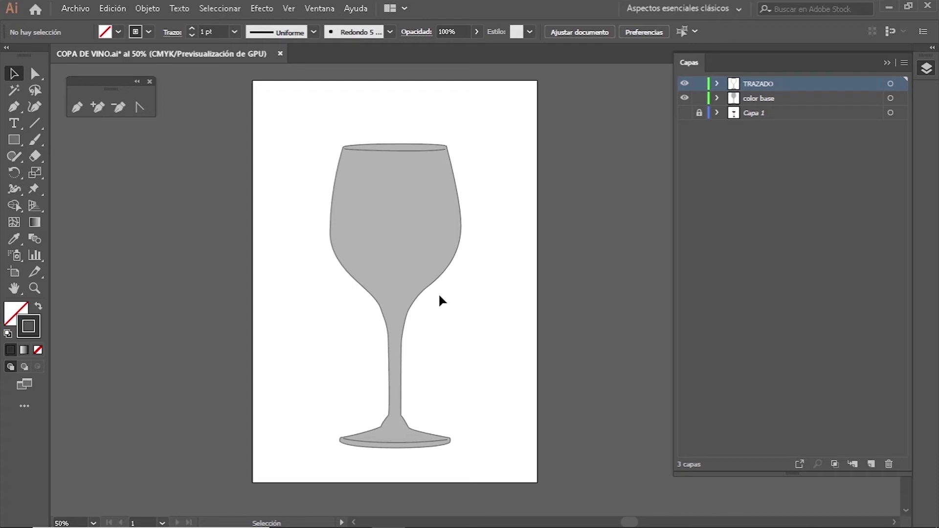
Step: Save the document as 'COPA DE VINO color base pluma.ai' with the default Illustrator options
click(78, 7)
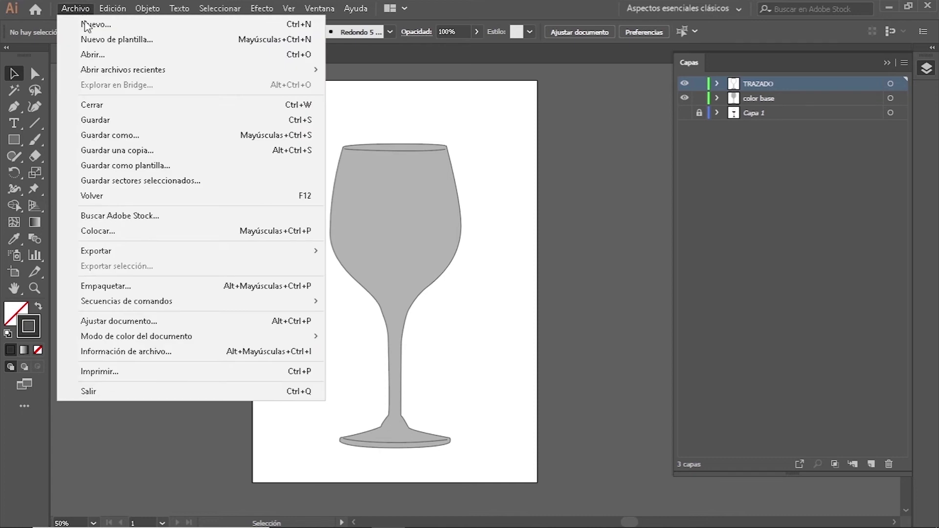
click(161, 141)
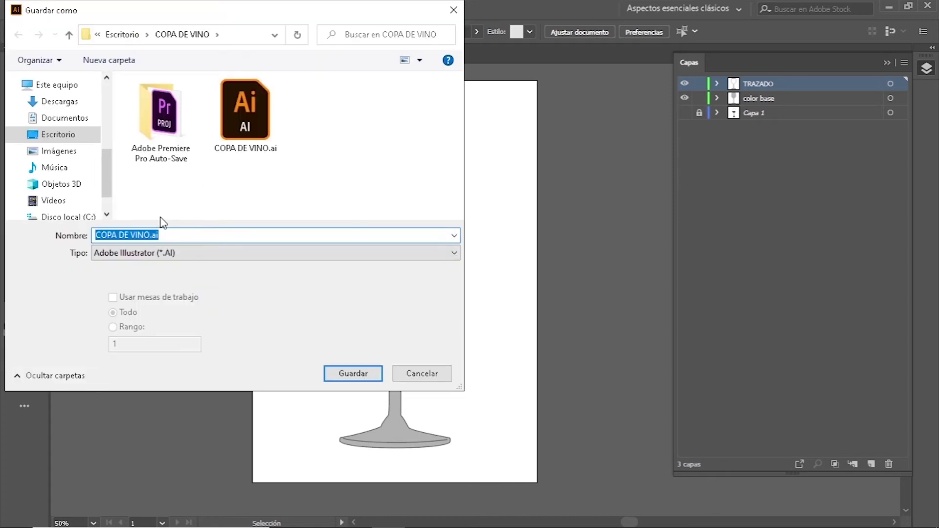
click(150, 235)
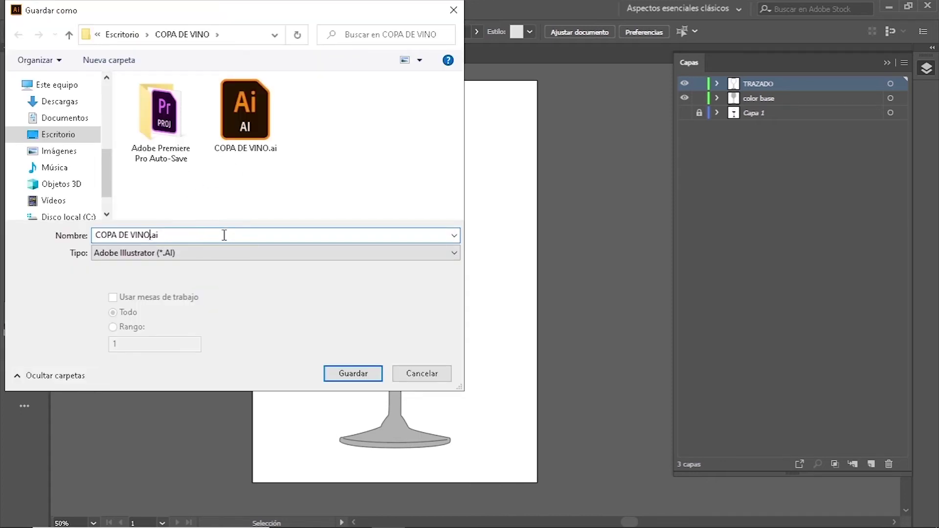
text(color base plantilla)
key(Return)
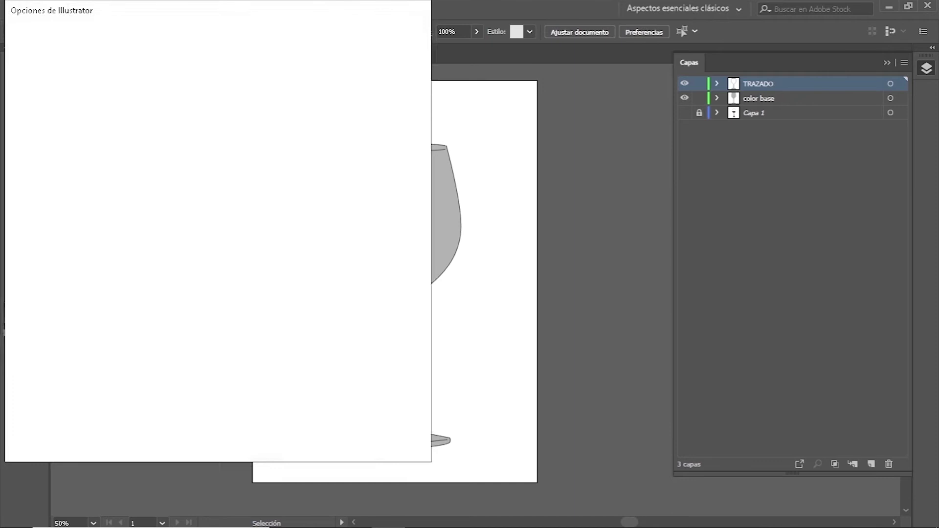
click(316, 434)
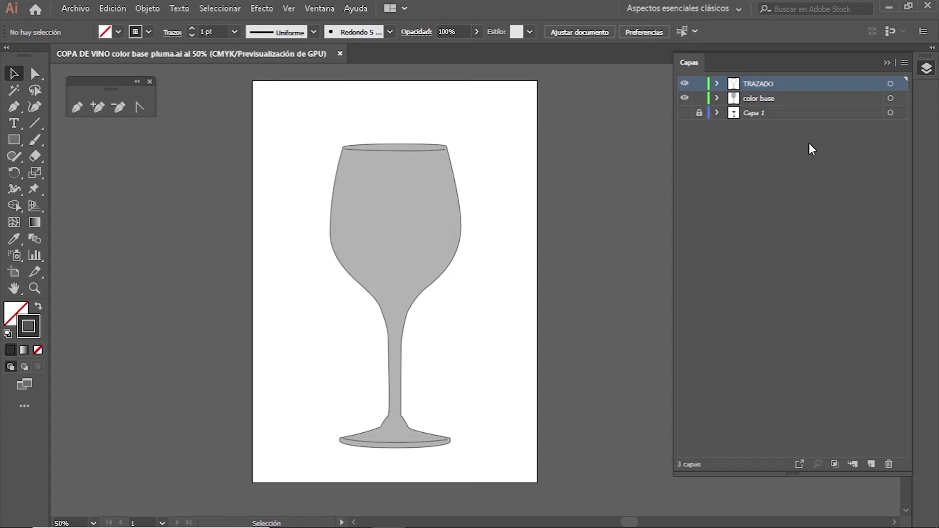
click(801, 97)
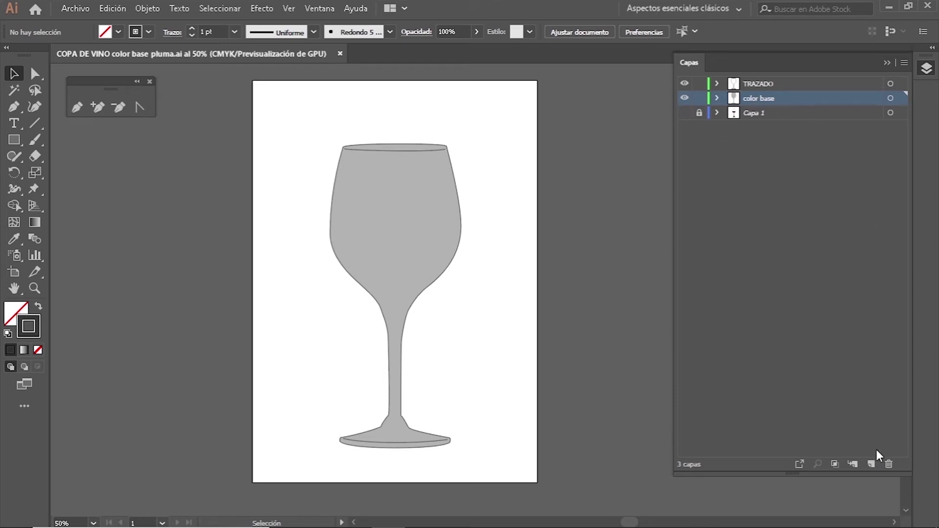
Step: Delete the color base layer and select the glass outline on TRAZADO
click(889, 463)
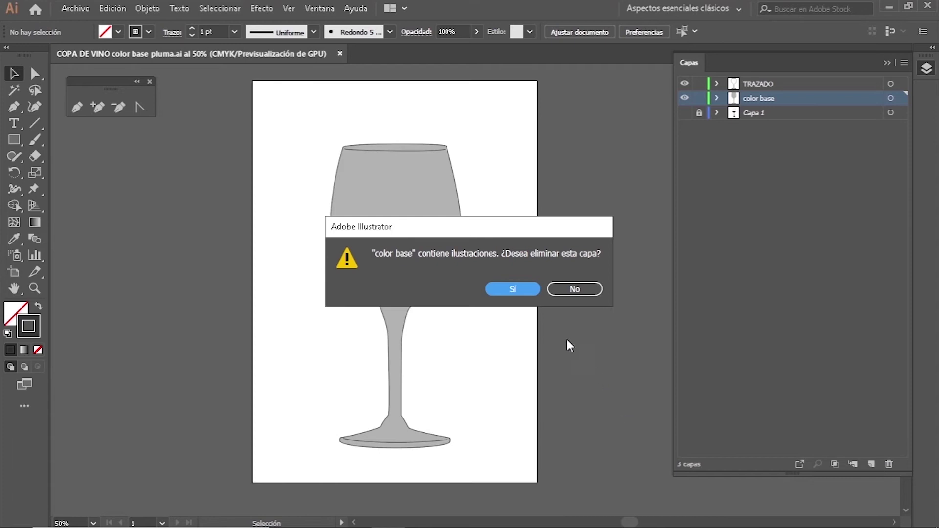
click(521, 288)
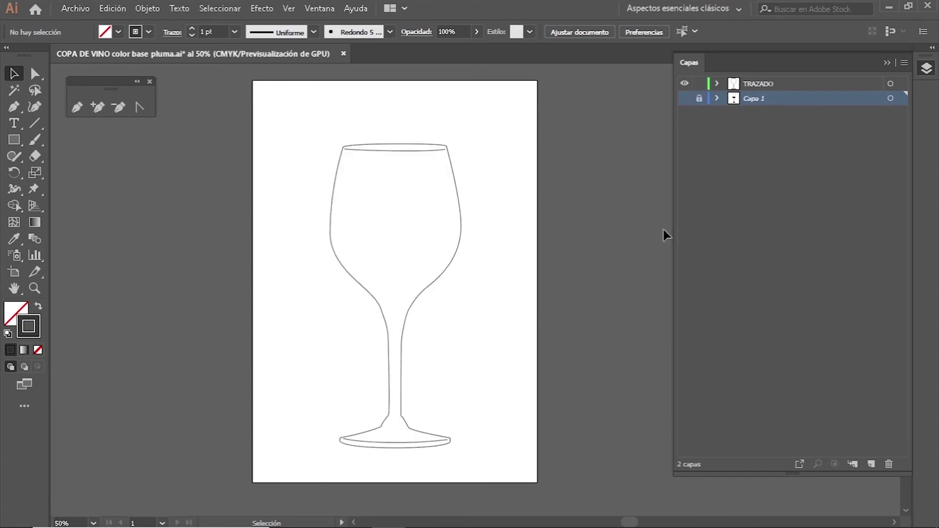
click(793, 86)
click(891, 84)
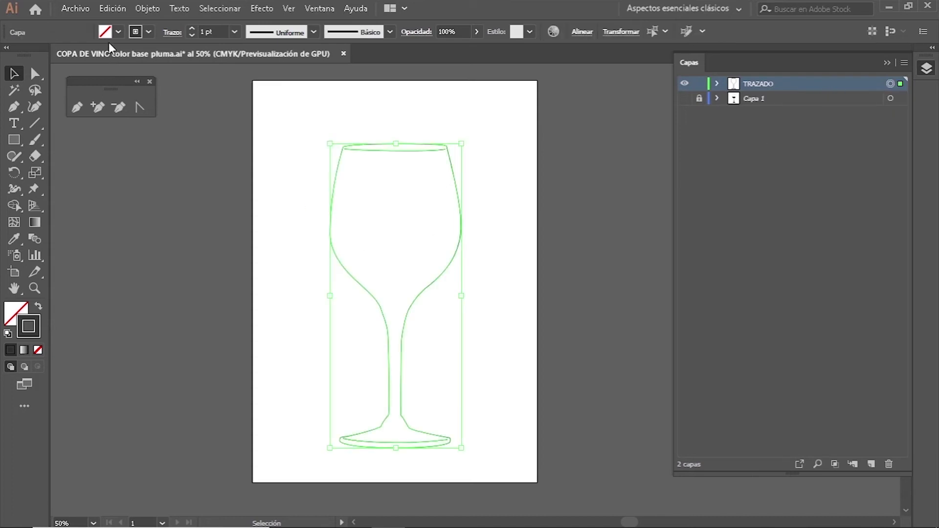
Step: Copy the glass outline and paste it into a new layer above TRAZADO
click(108, 10)
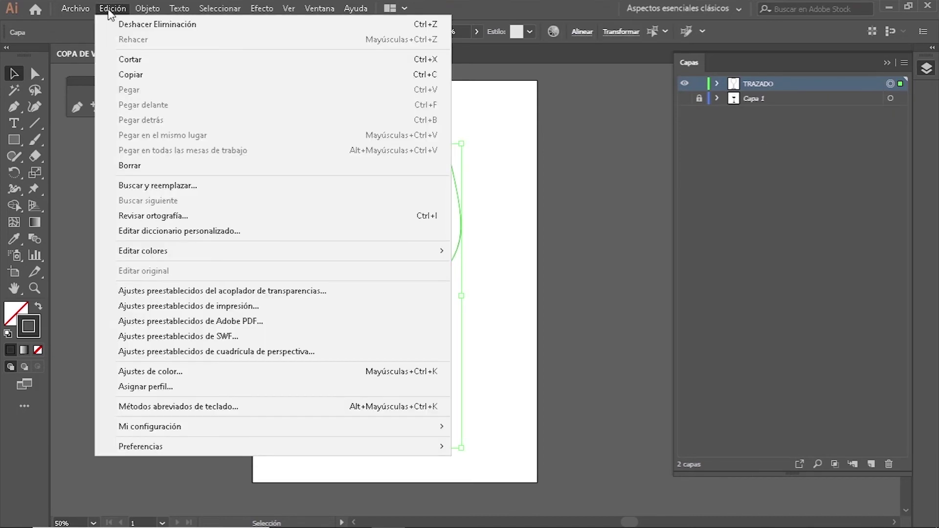
click(142, 74)
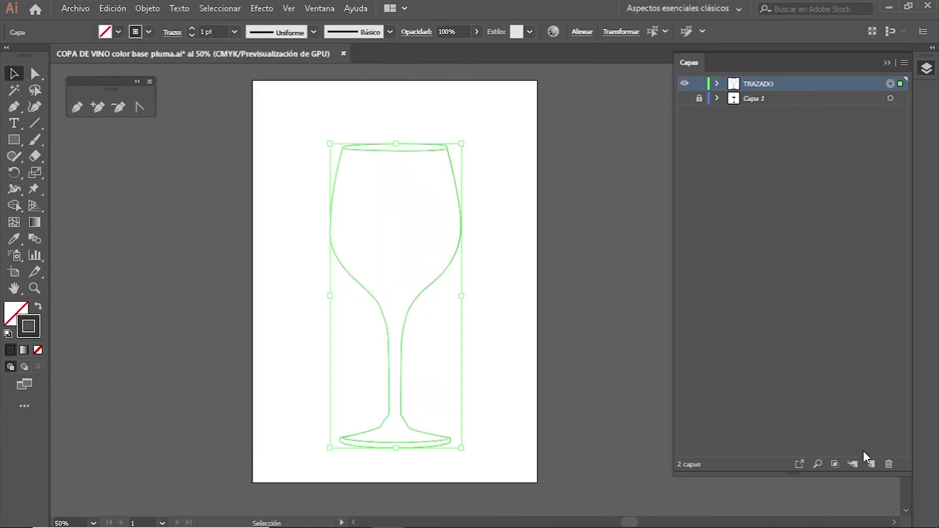
click(871, 464)
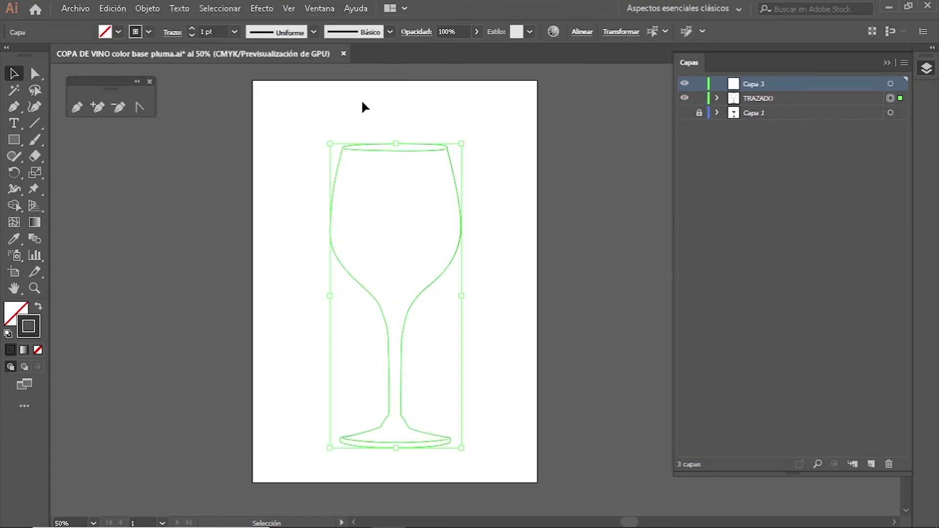
click(113, 8)
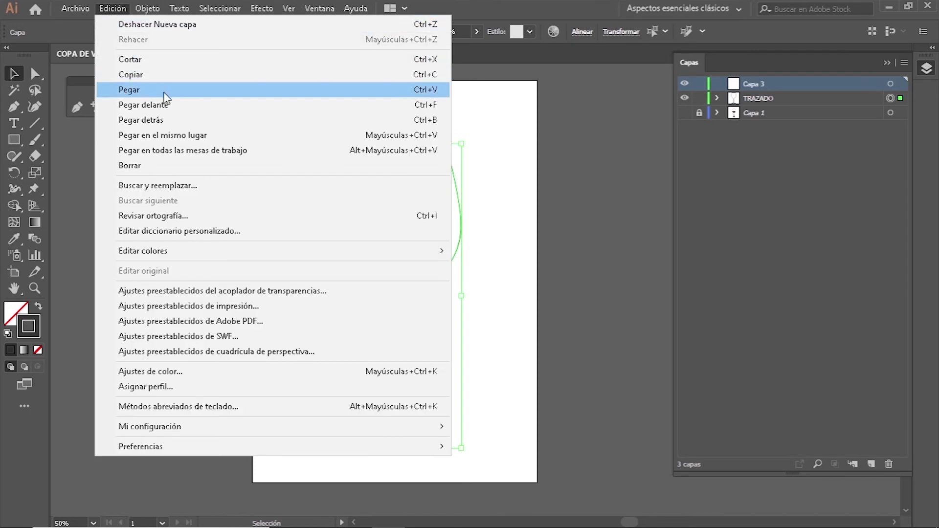
click(175, 136)
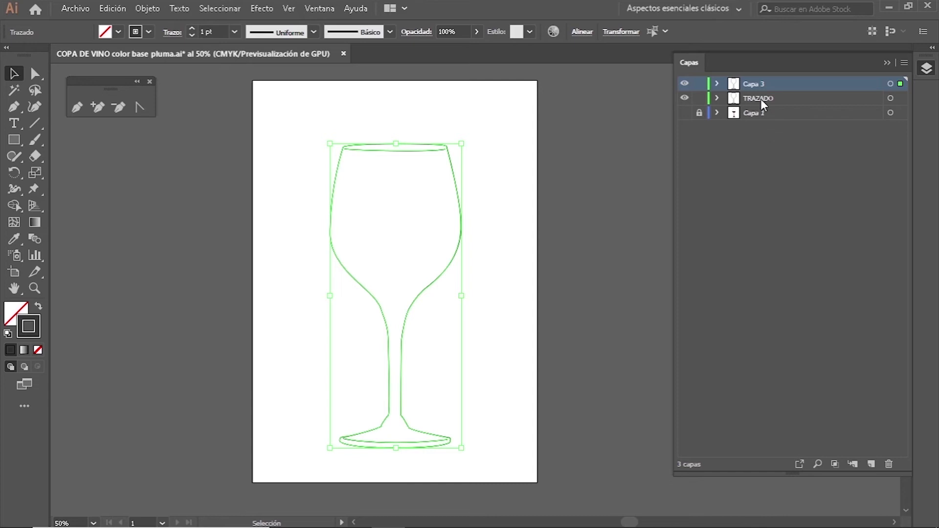
Step: Rename Capa 3 to 'color fondo', move TRAZADO above it, then lock and hide TRAZADO
double_click(752, 87)
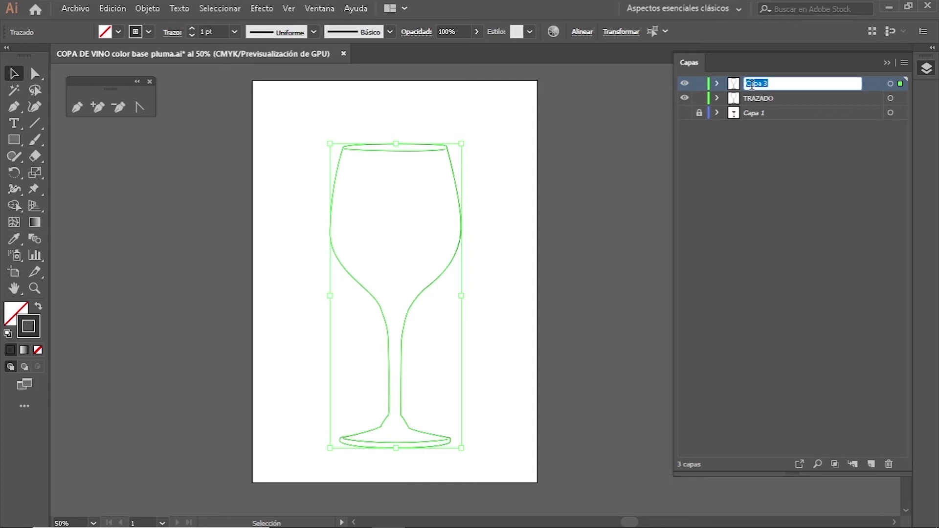
text(color fondo)
click(780, 97)
drag(780, 97, 779, 83)
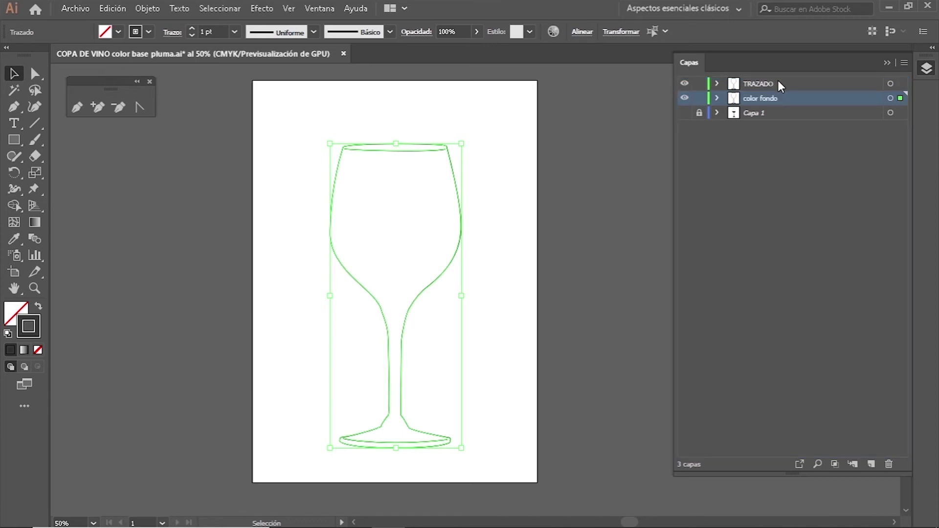
click(700, 85)
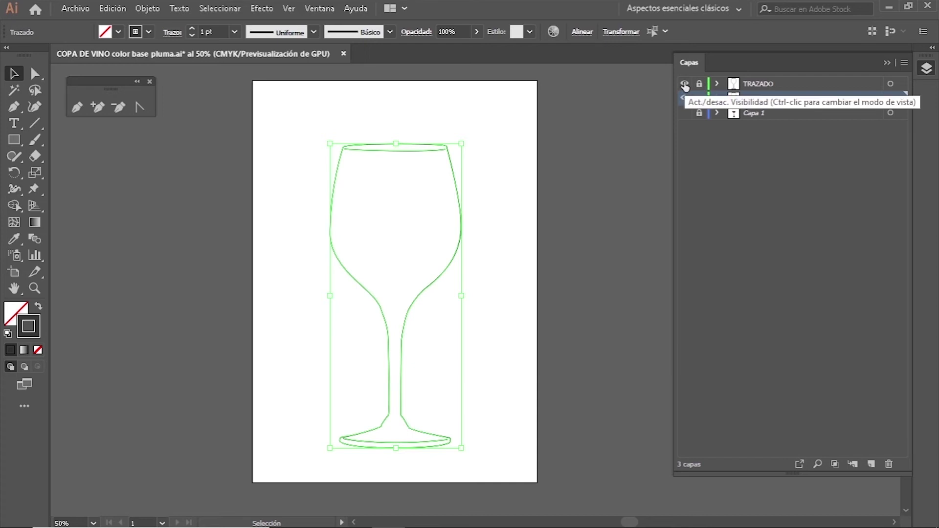
click(684, 84)
click(572, 156)
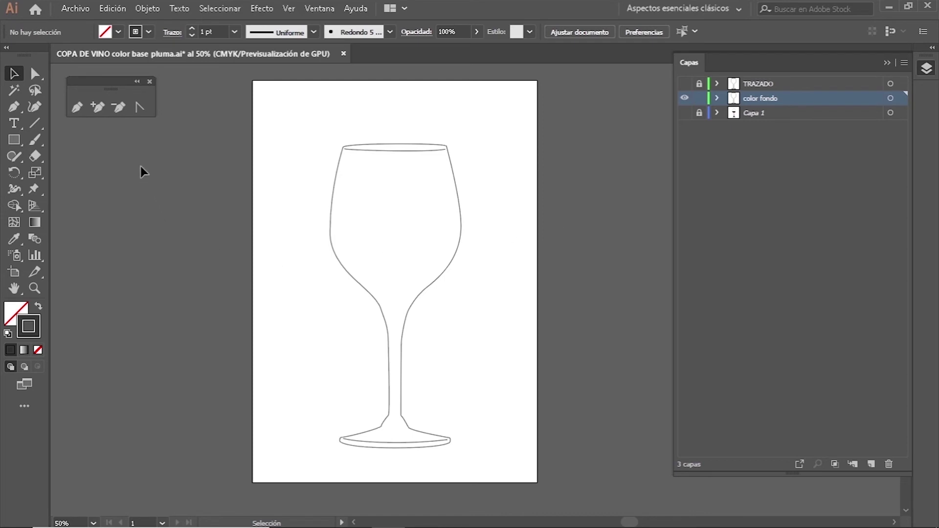
Step: Set the stroke to None and the fill to the light gray swatch
click(147, 33)
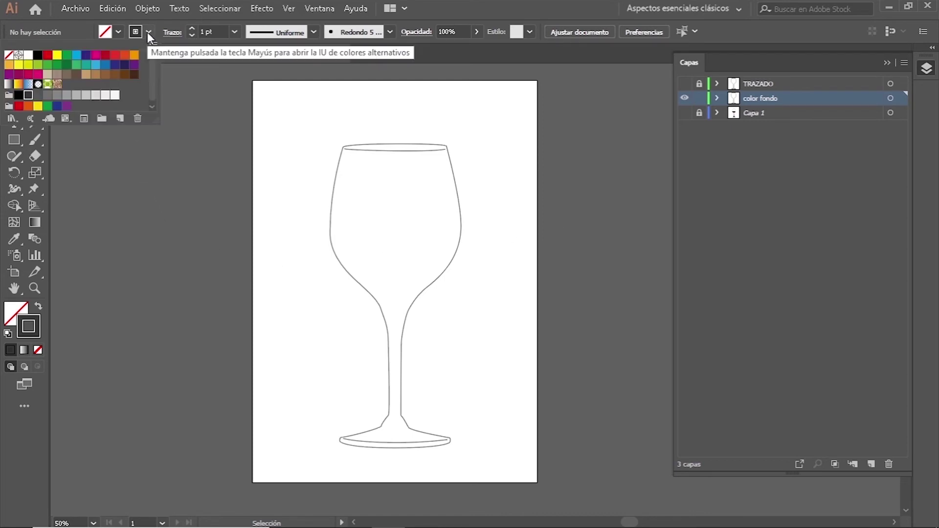
click(9, 54)
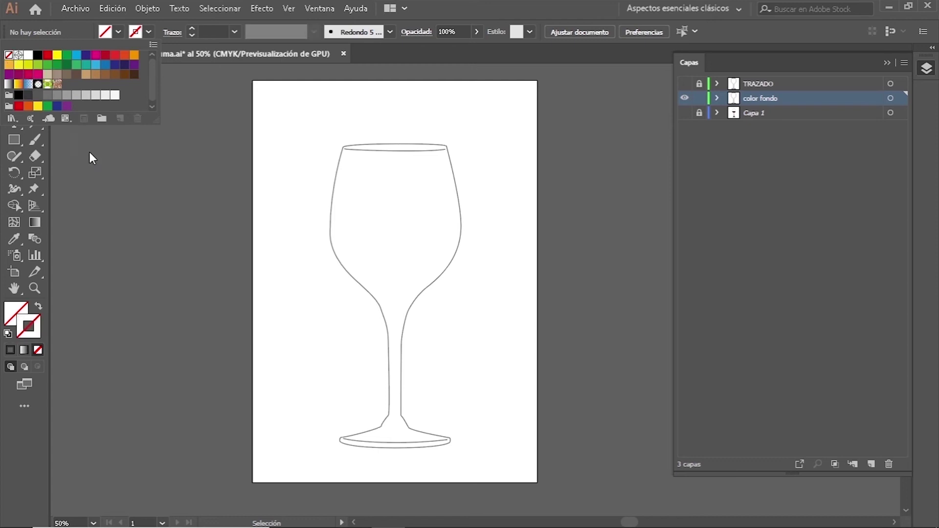
click(118, 33)
click(76, 95)
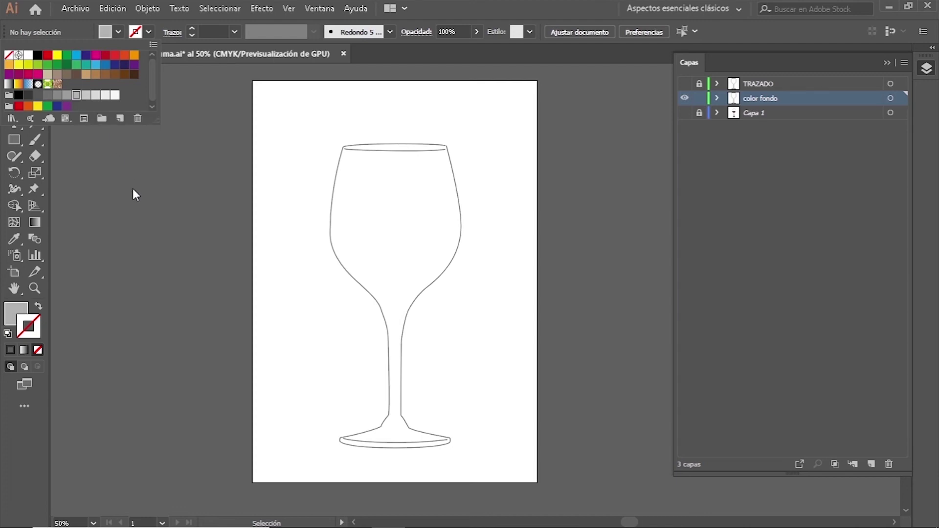
click(136, 200)
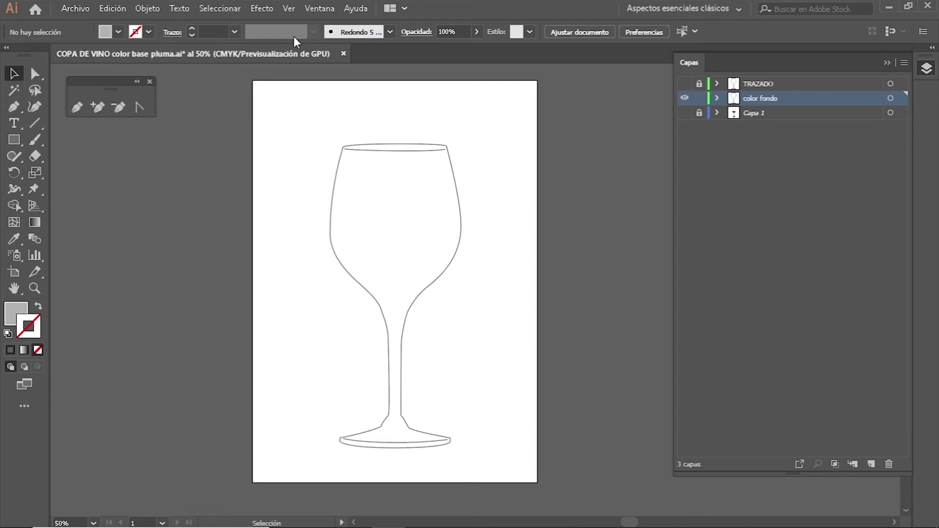
click(320, 8)
Step: Position the Buscatrazos panel, then drag a light gray rectangle covering the entire glass
click(385, 251)
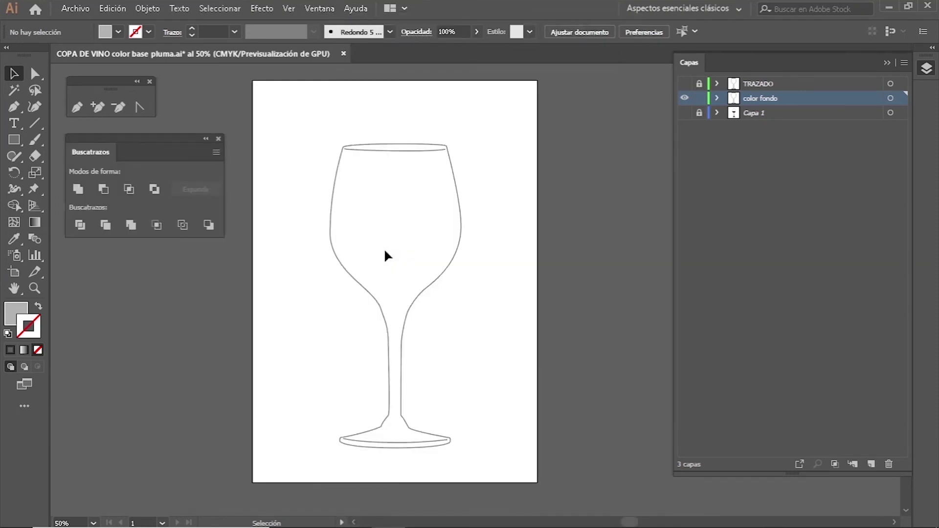
drag(160, 142, 161, 159)
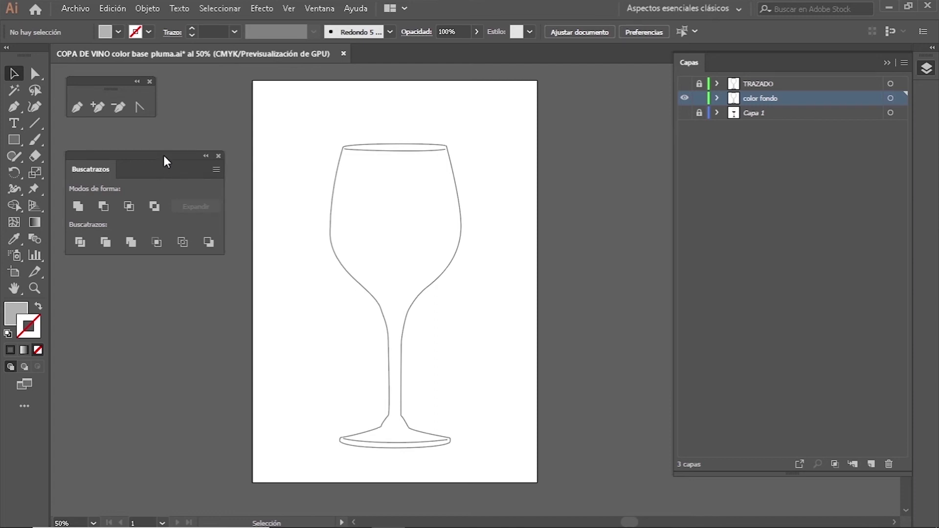
drag(164, 160, 163, 146)
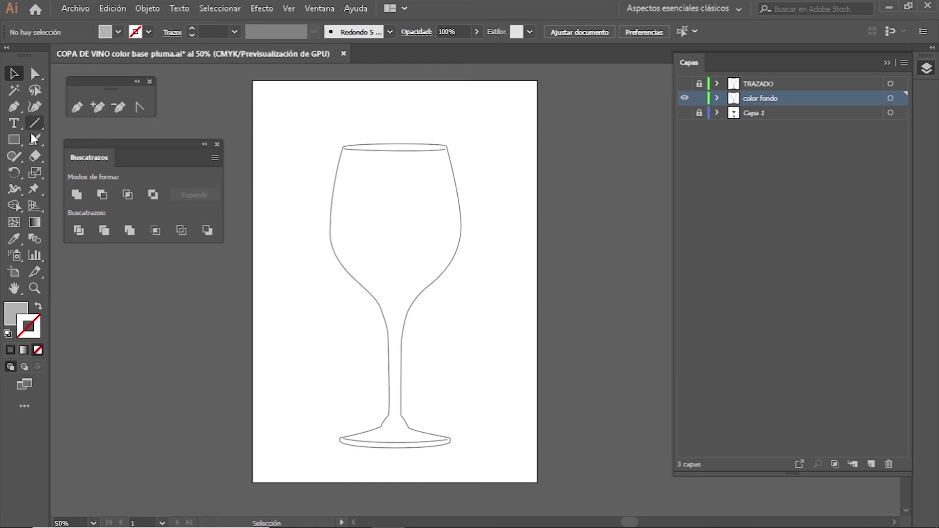
click(16, 142)
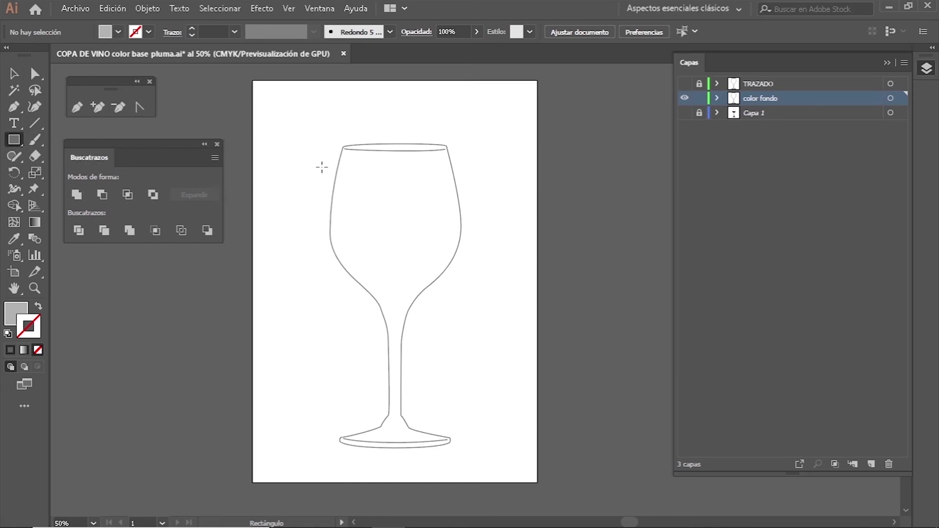
drag(298, 113, 417, 334)
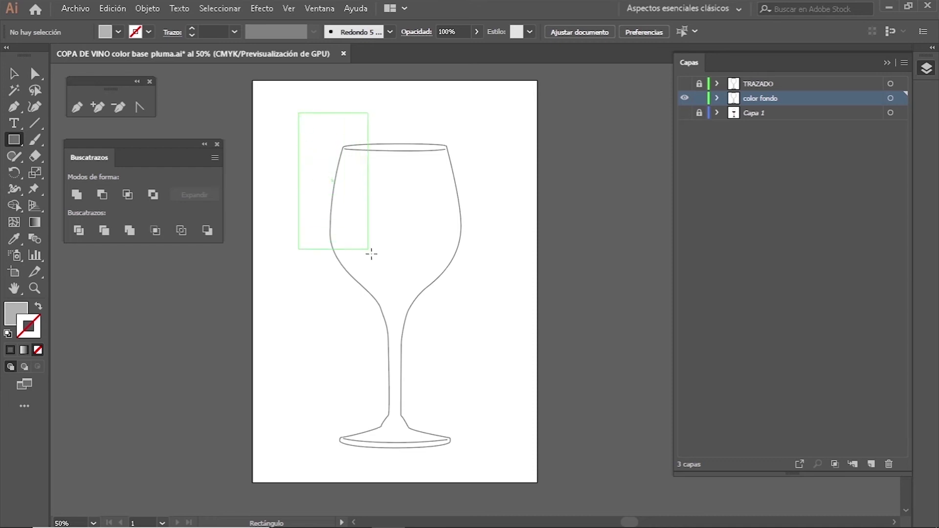
drag(416, 334, 508, 471)
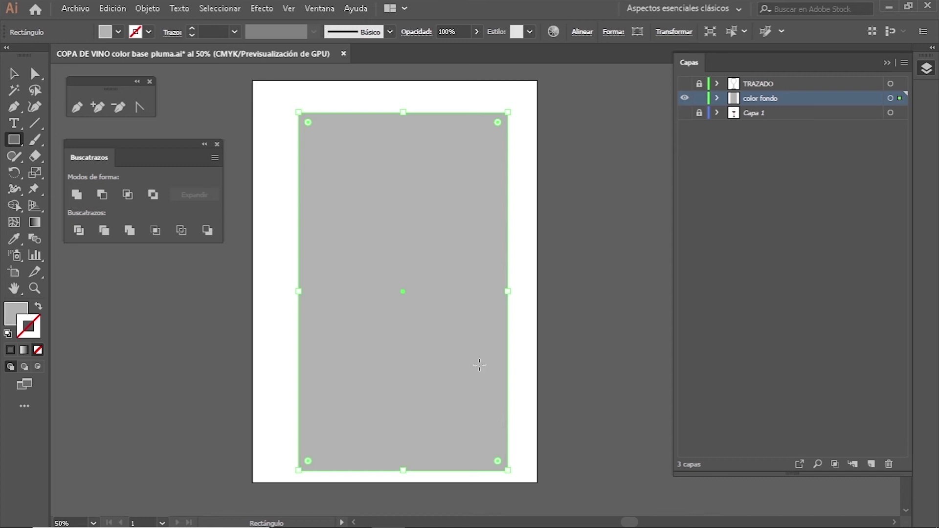
Step: Send the gray rectangle behind the glass outline with Organizar > Enviar detrás, then deselect
right_click(466, 292)
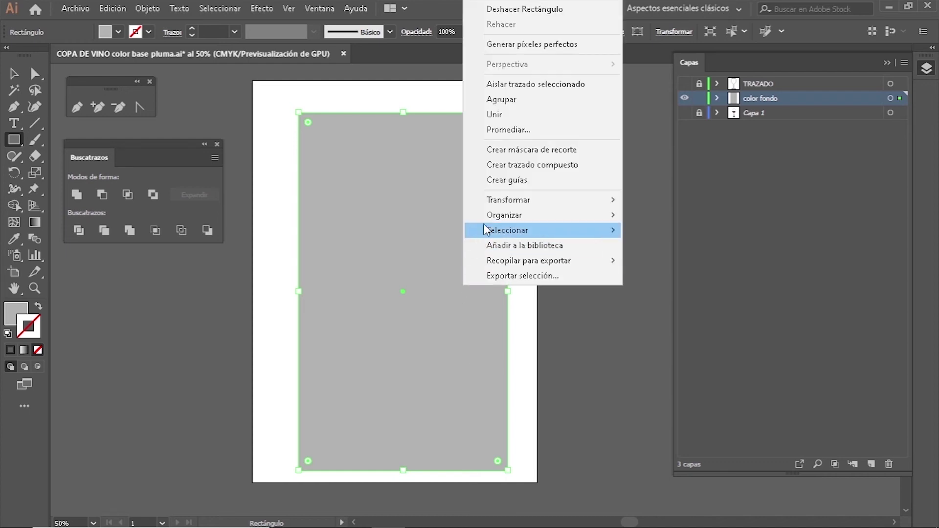
mouse_move(505, 215)
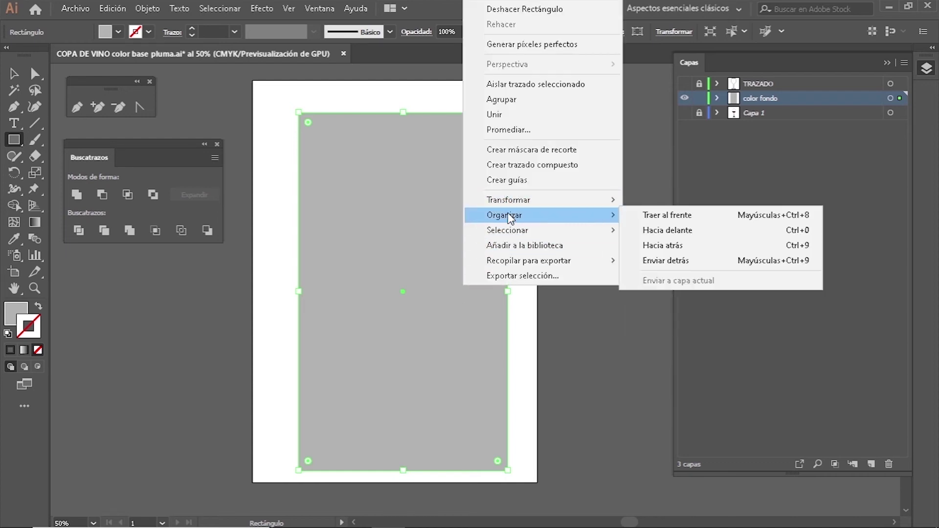
click(666, 262)
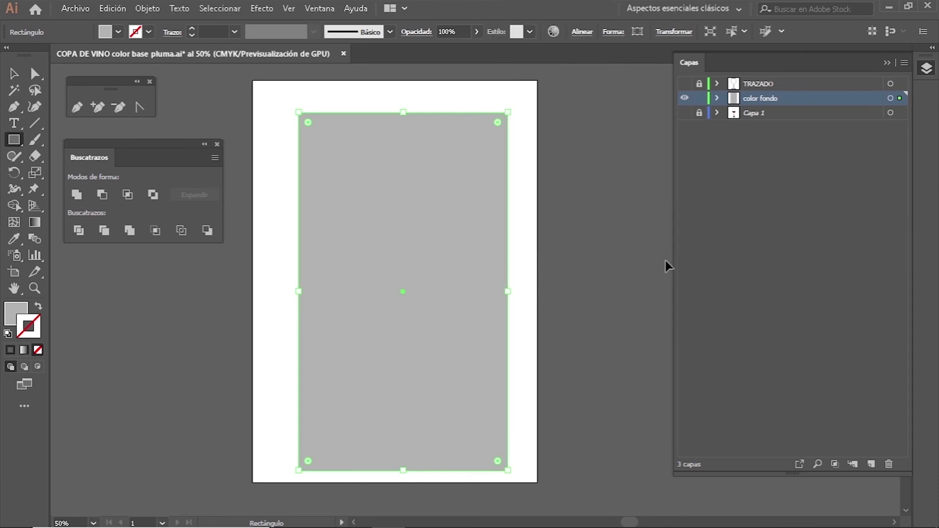
click(13, 74)
click(123, 291)
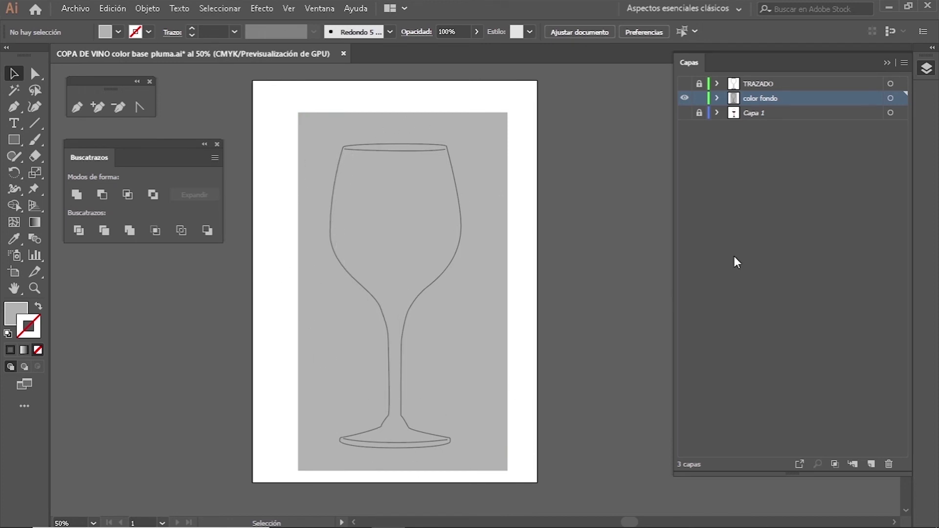
Step: Divide the color fondo artwork with Pathfinder Dividir and ungroup the resulting pieces
click(891, 99)
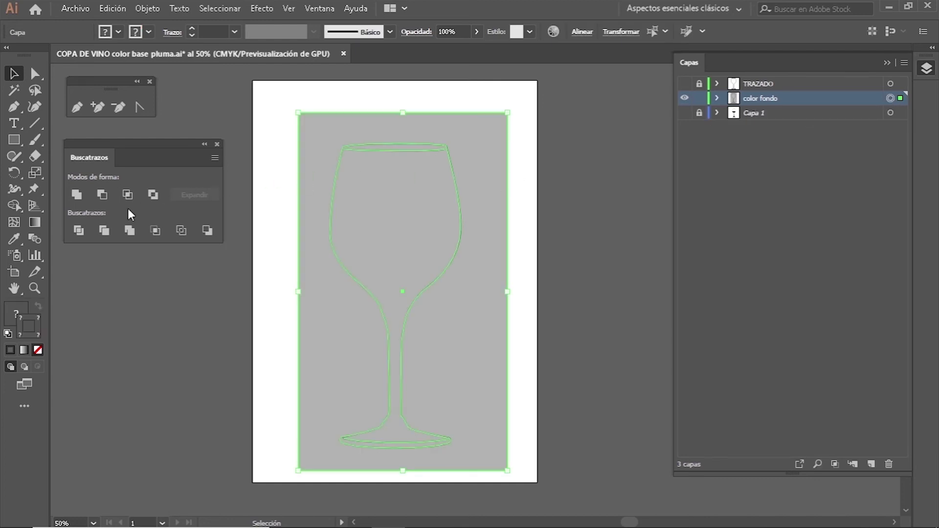
click(81, 232)
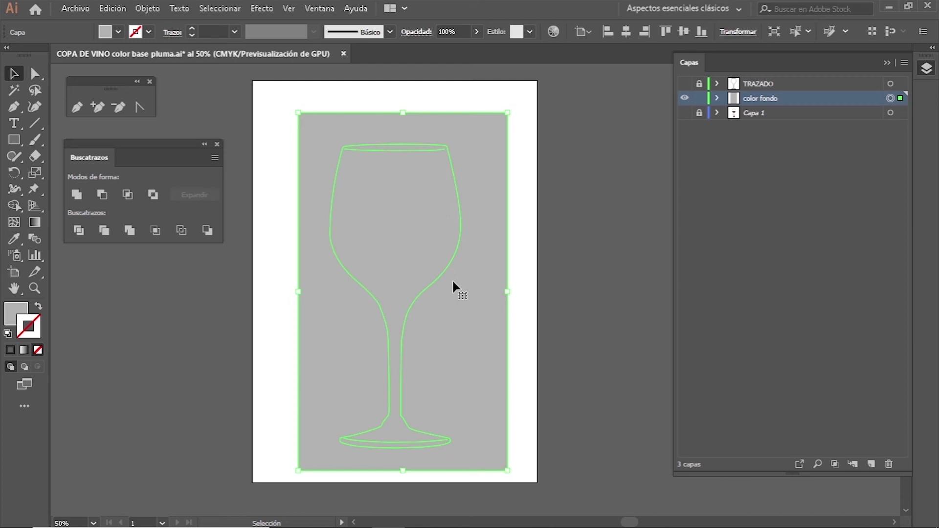
right_click(453, 283)
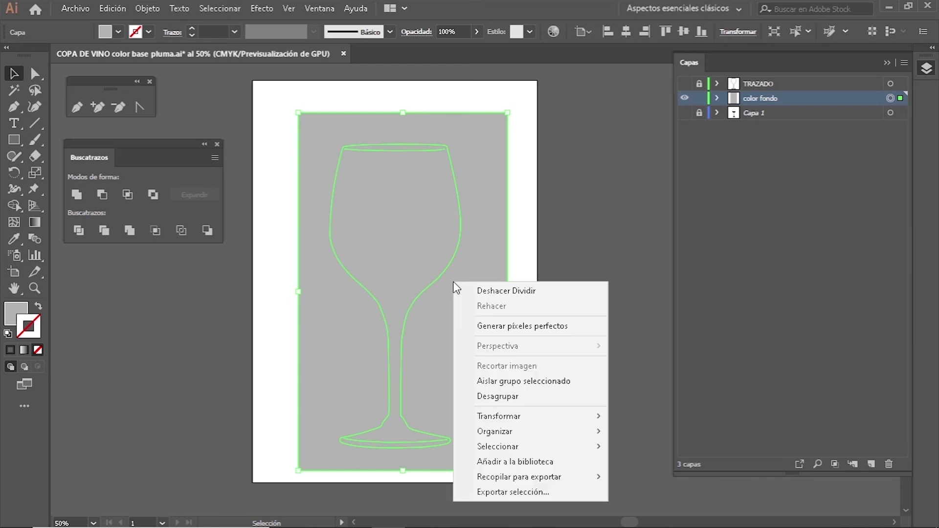
click(495, 397)
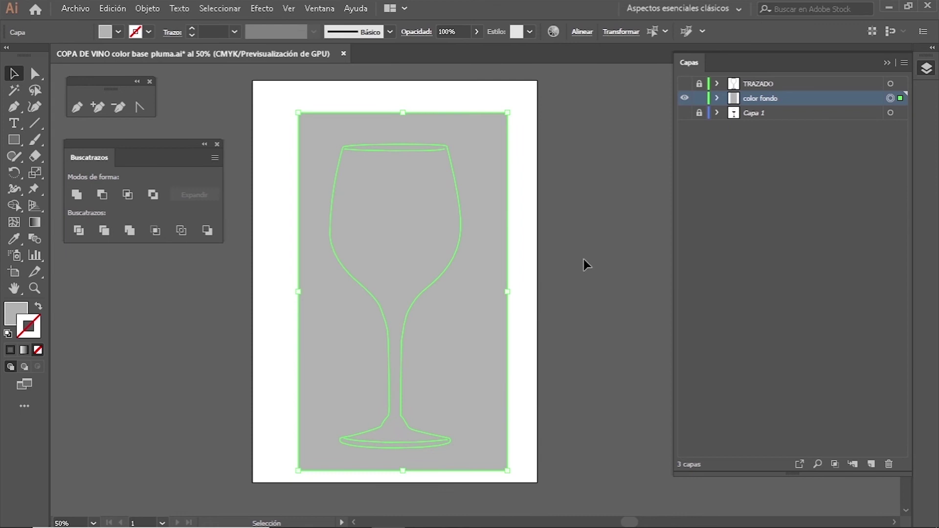
Step: Select the gray background piece surrounding the glass and delete it
click(620, 213)
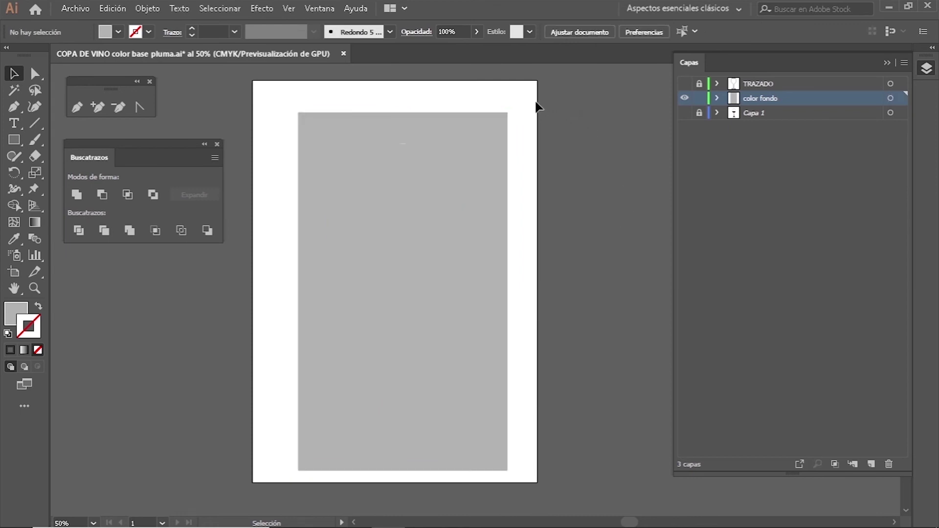
click(496, 123)
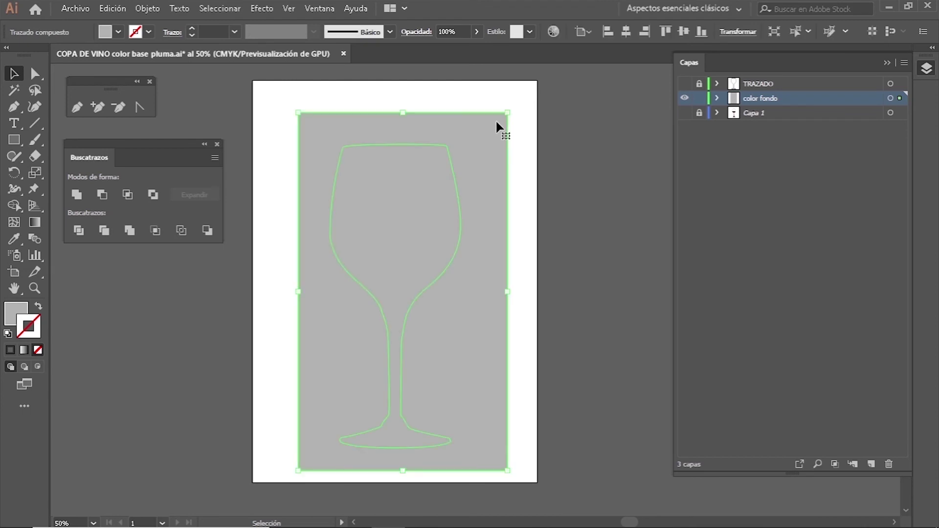
key(Delete)
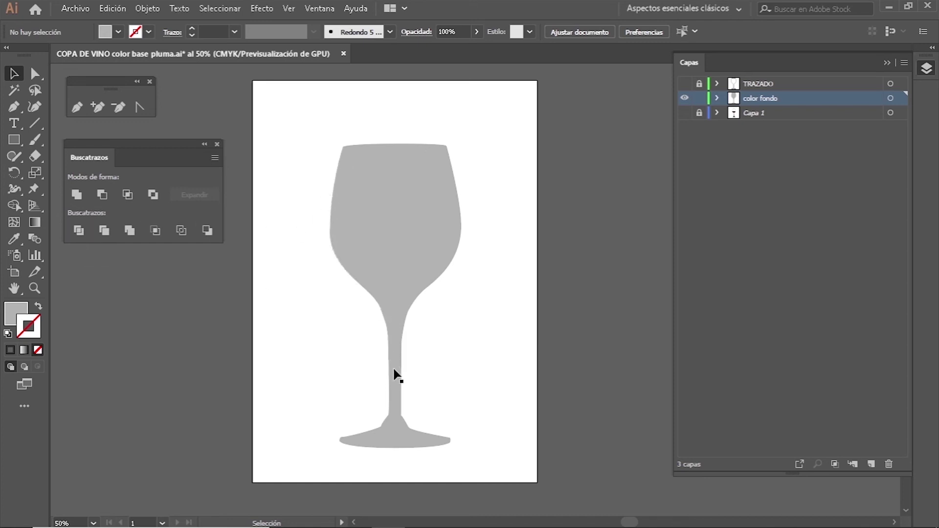
Step: Show and unlock the TRAZADO layer and select its wine-glass outline
click(685, 84)
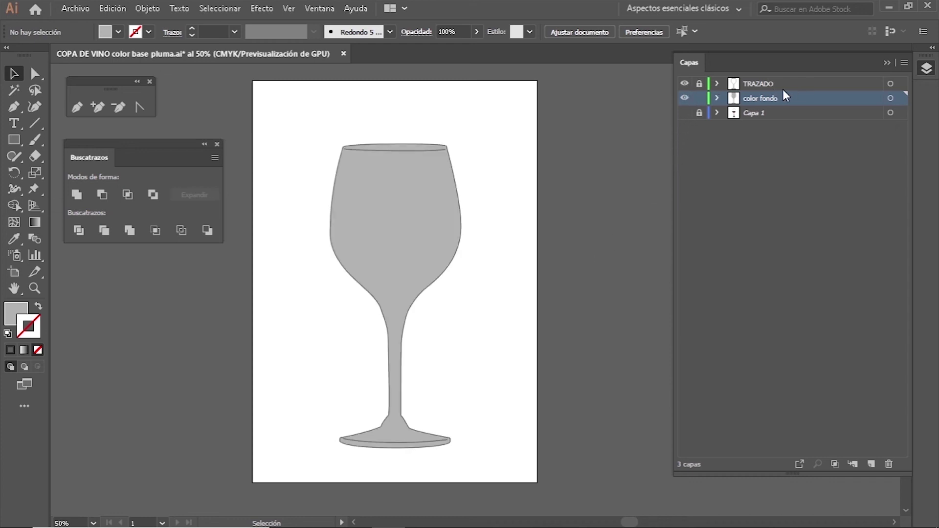
click(700, 84)
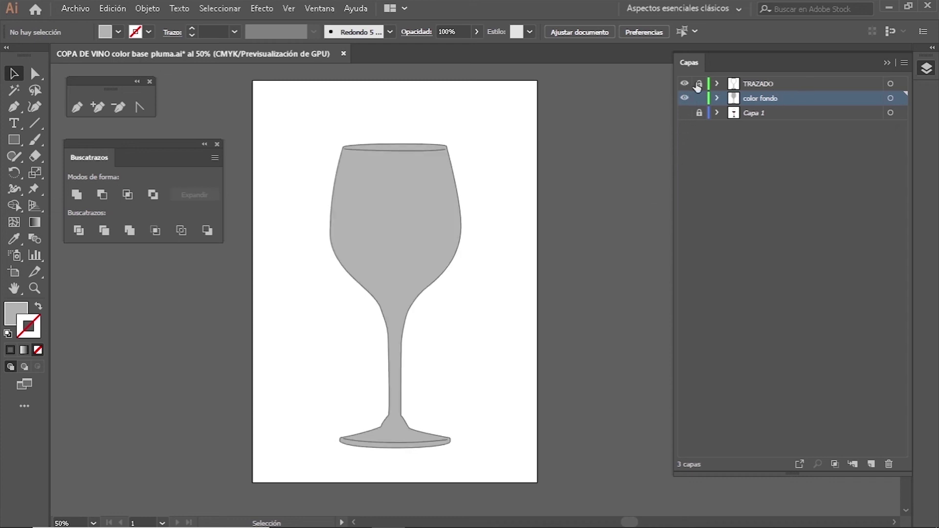
click(841, 87)
click(890, 84)
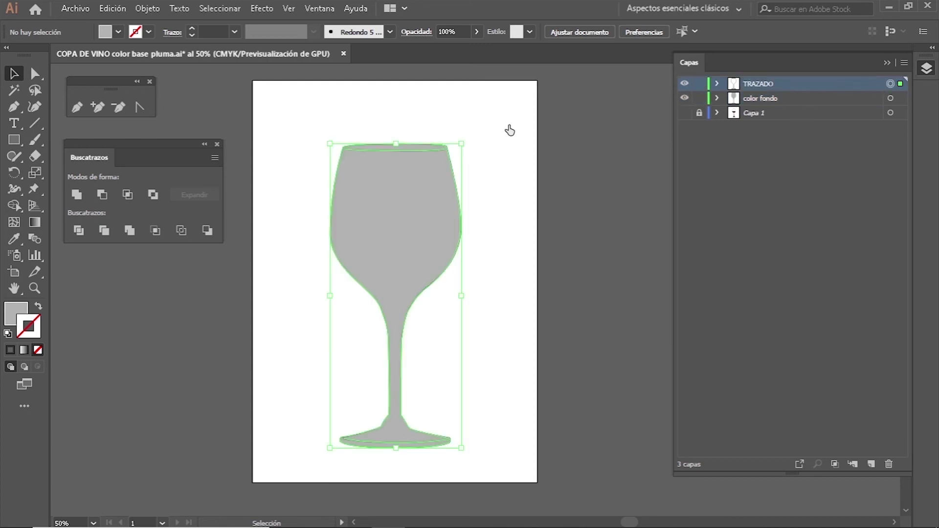
Step: Give the wine-glass outline a dark navy stroke and deselect it
click(149, 33)
click(125, 70)
ctrl+click(685, 98)
click(582, 172)
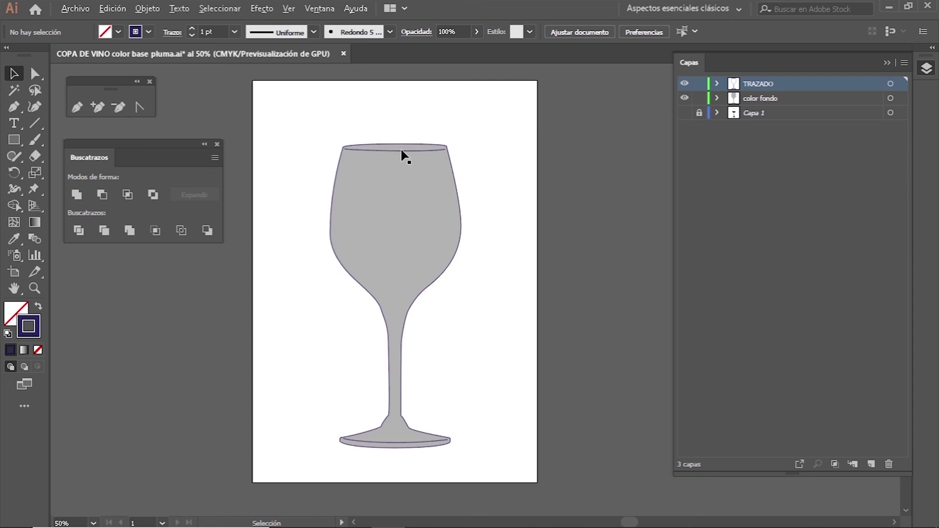
Step: Lock the color fondo layer
alt+scroll(402, 154, up, 4)
alt+scroll(402, 156, up, 1)
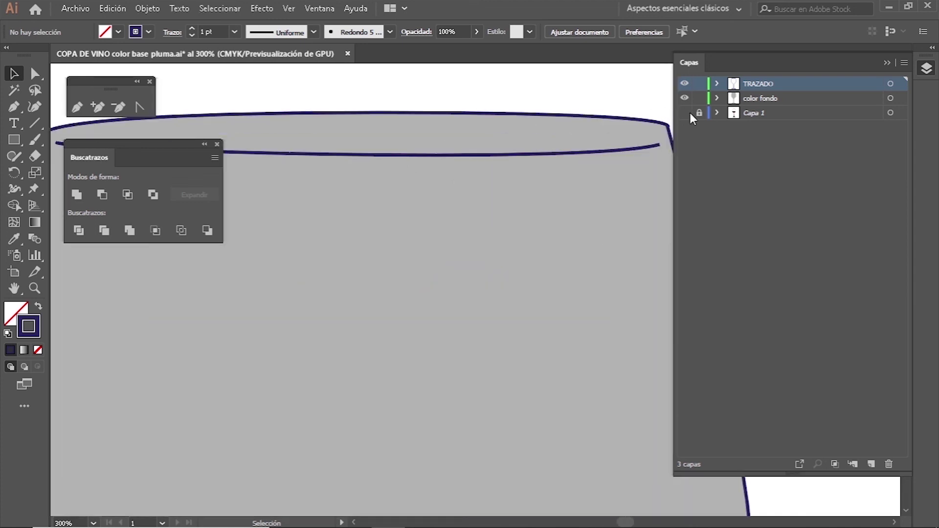
click(699, 99)
alt+scroll(655, 146, up, 2)
alt+scroll(604, 196, up, 1)
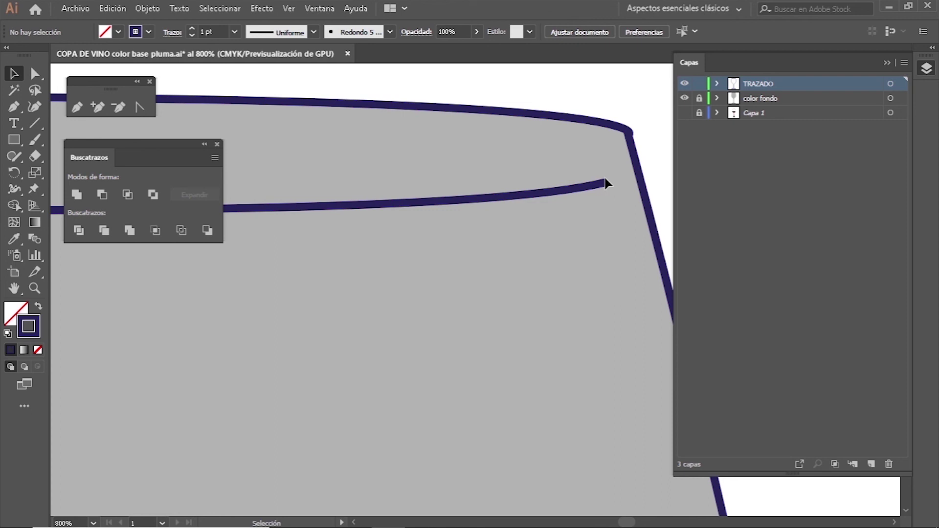
Step: Select the inner rim curve and Shift-add the inner curve at the foot
click(291, 210)
scroll(324, 248, down, 5)
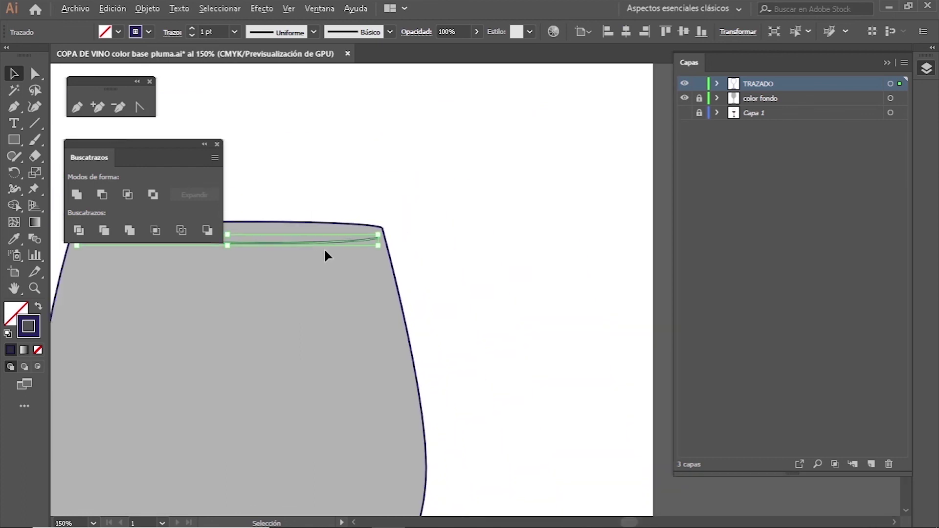
drag(497, 403, 501, 291)
scroll(501, 291, down, 3)
scroll(521, 281, down, 3)
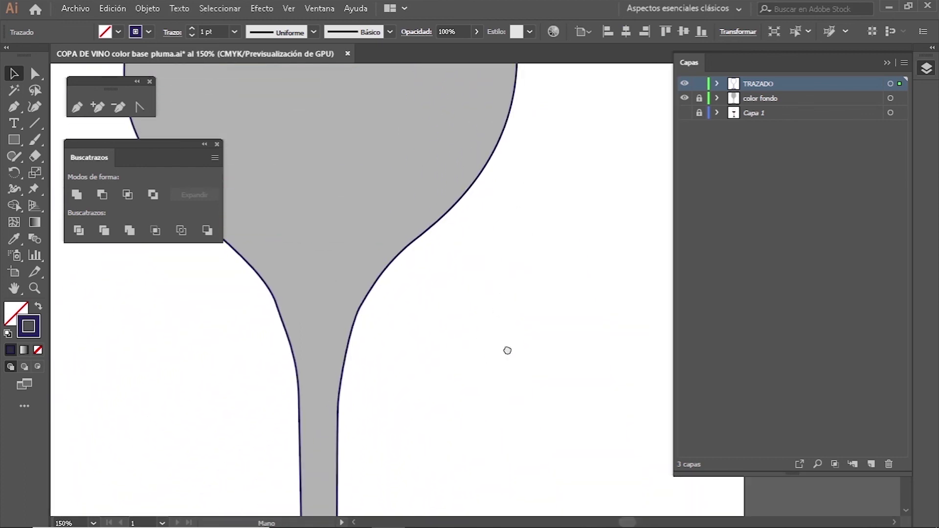
scroll(507, 350, down, 3)
scroll(518, 247, down, 3)
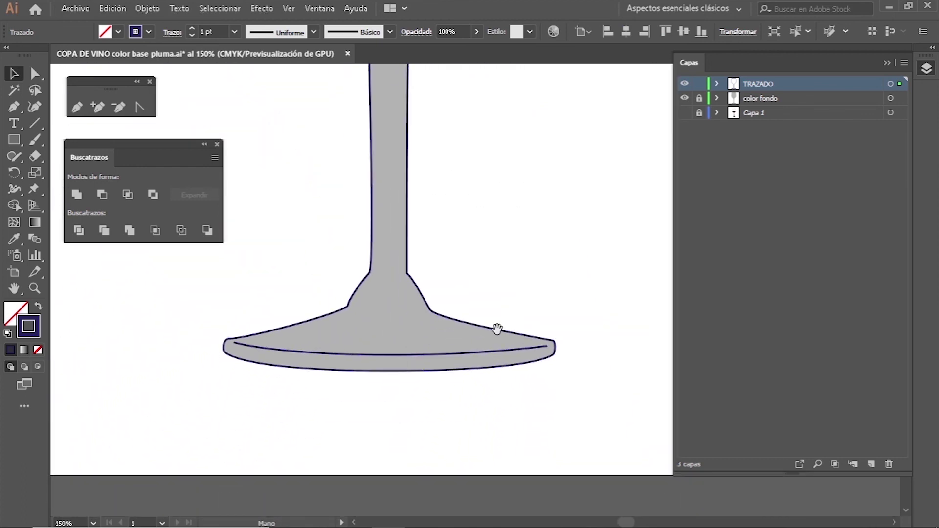
click(456, 354)
scroll(489, 275, up, 3)
scroll(489, 275, up, 3)
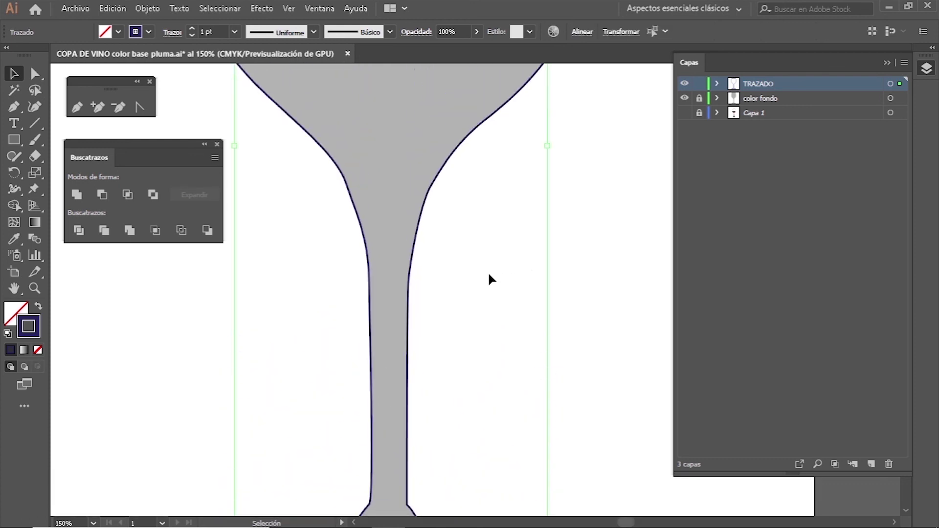
scroll(489, 275, up, 3)
scroll(489, 275, up, 3)
scroll(489, 275, up, 3)
scroll(490, 275, up, 3)
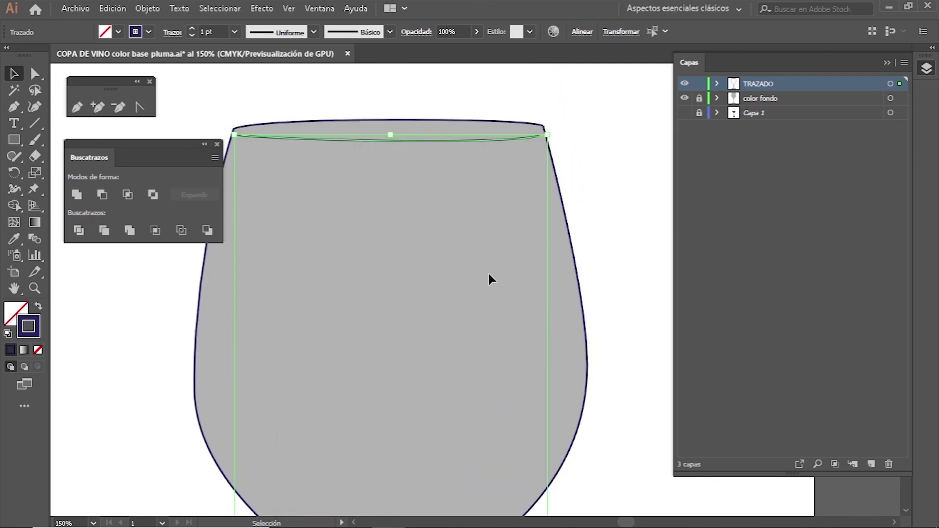
scroll(489, 275, up, 1)
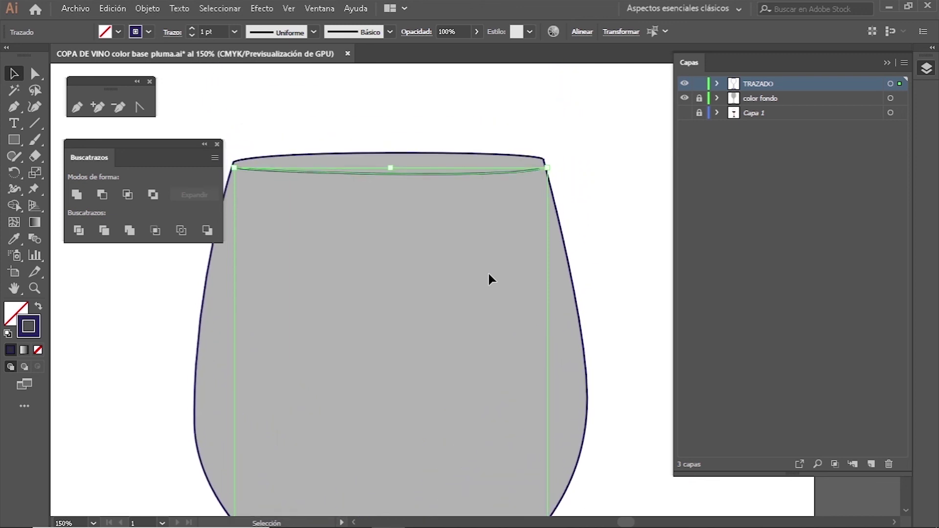
Step: Give both curves Round Cap stroke ends, then deselect and check the rim line's end
click(172, 33)
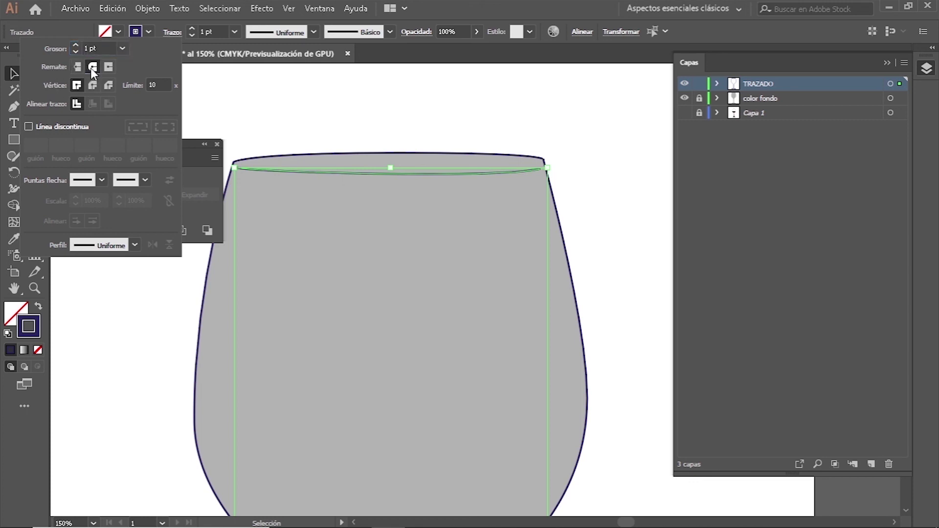
click(274, 148)
scroll(246, 172, up, 1)
scroll(245, 172, up, 4)
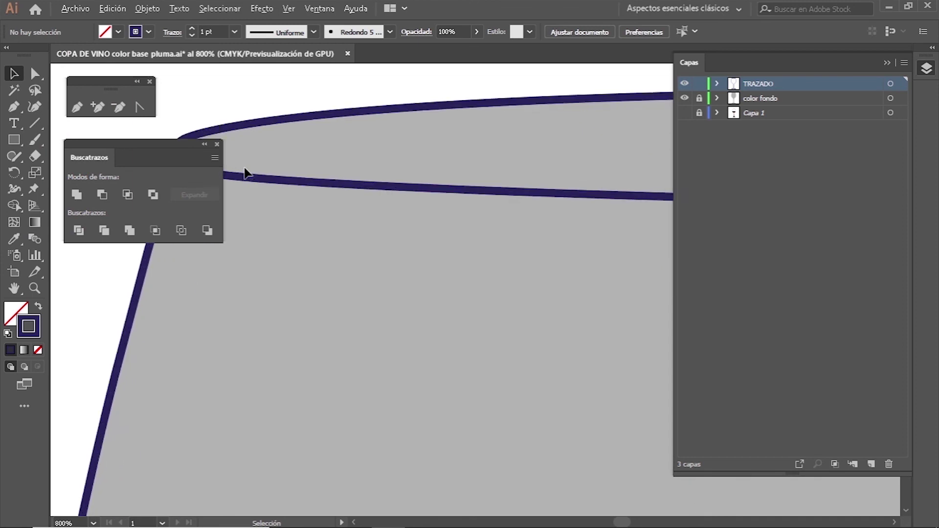
drag(260, 193, 390, 250)
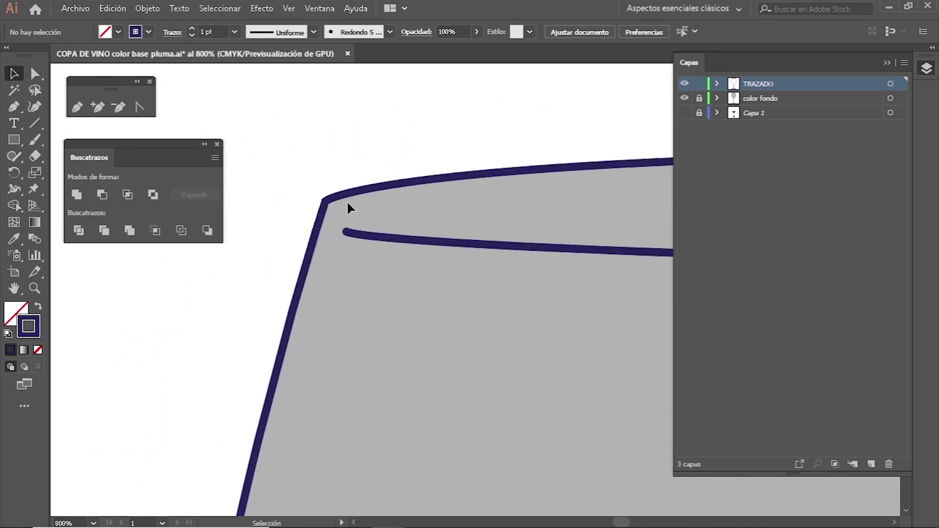
scroll(367, 152, down, 3)
scroll(367, 154, down, 2)
scroll(368, 155, down, 3)
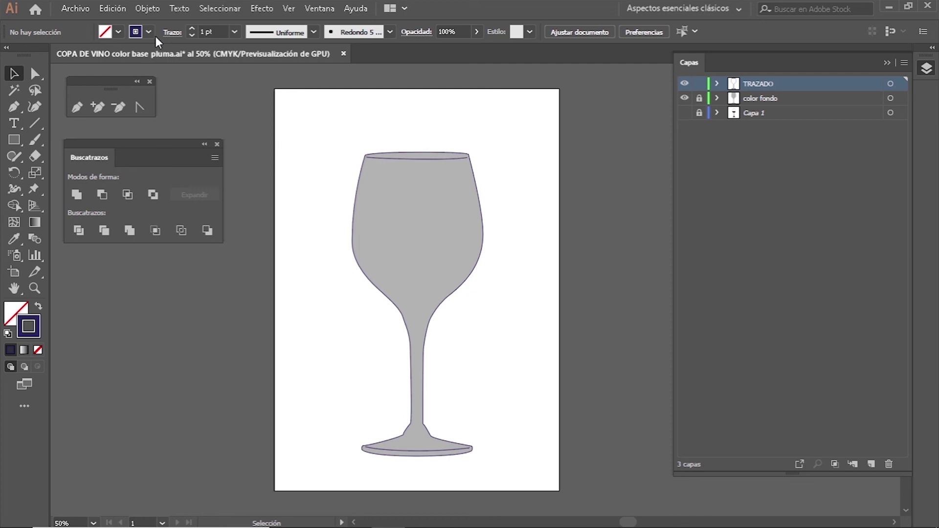
Step: Save a copy as Adobe Illustrator file 'COPA DE VINO color base buscatrazos.ai'
click(77, 10)
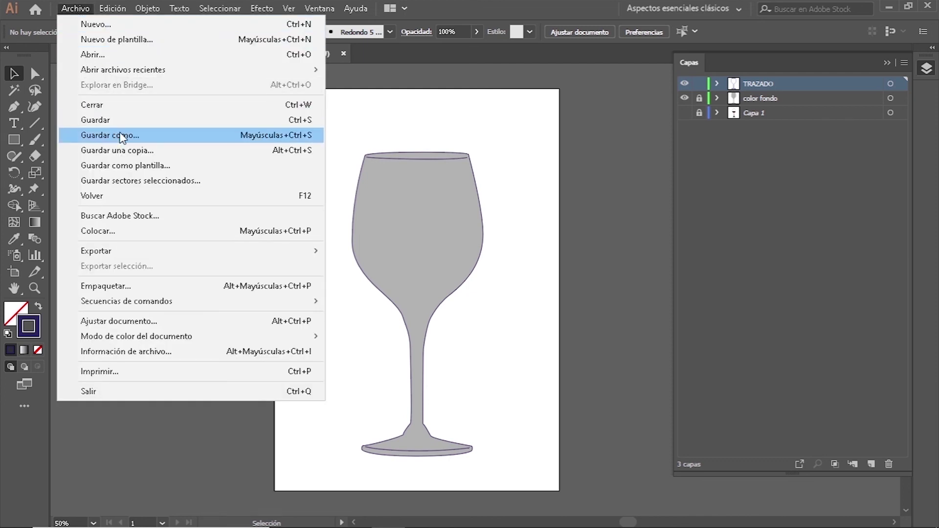
click(124, 136)
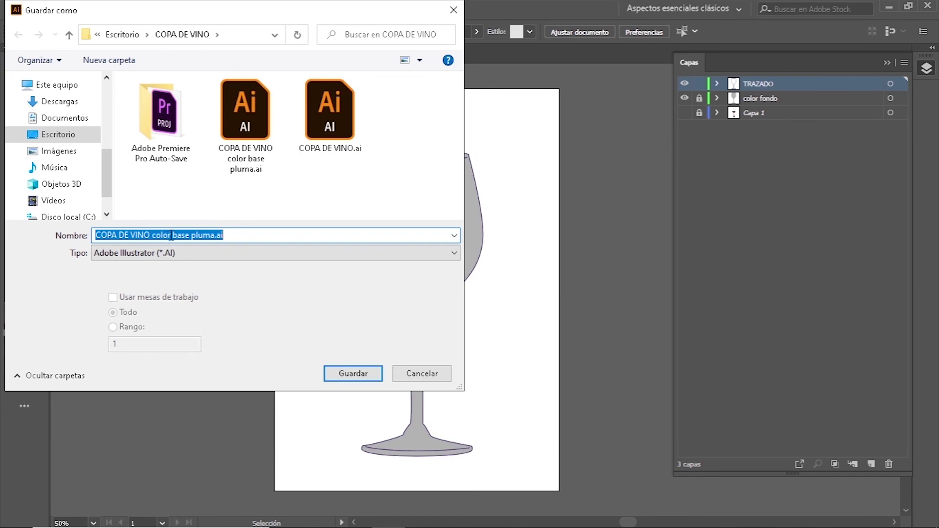
drag(189, 234, 214, 235)
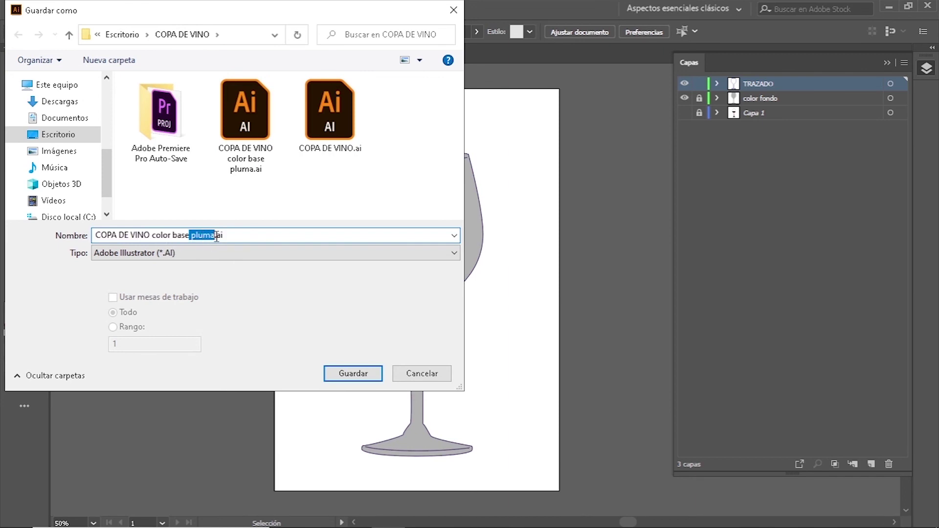
key(BackSpace)
key(BackSpace)
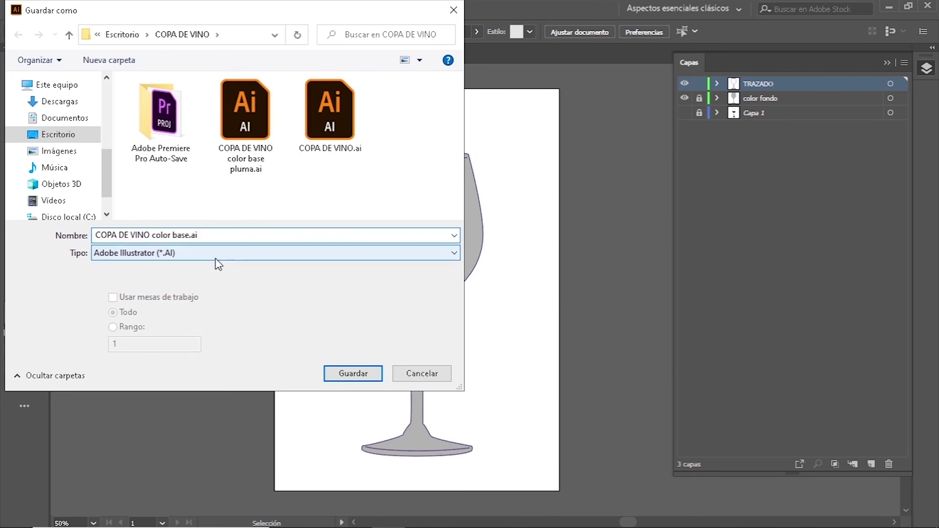
text(buscatrazos)
key(Return)
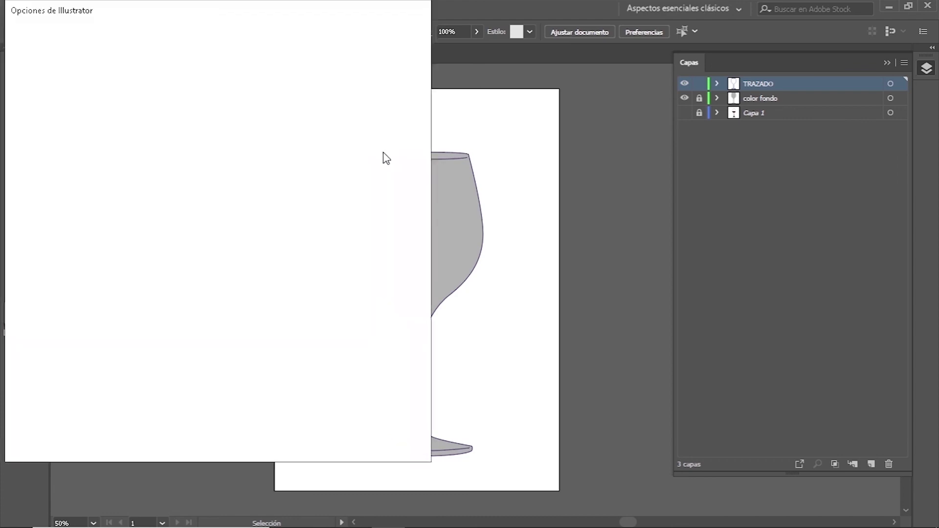